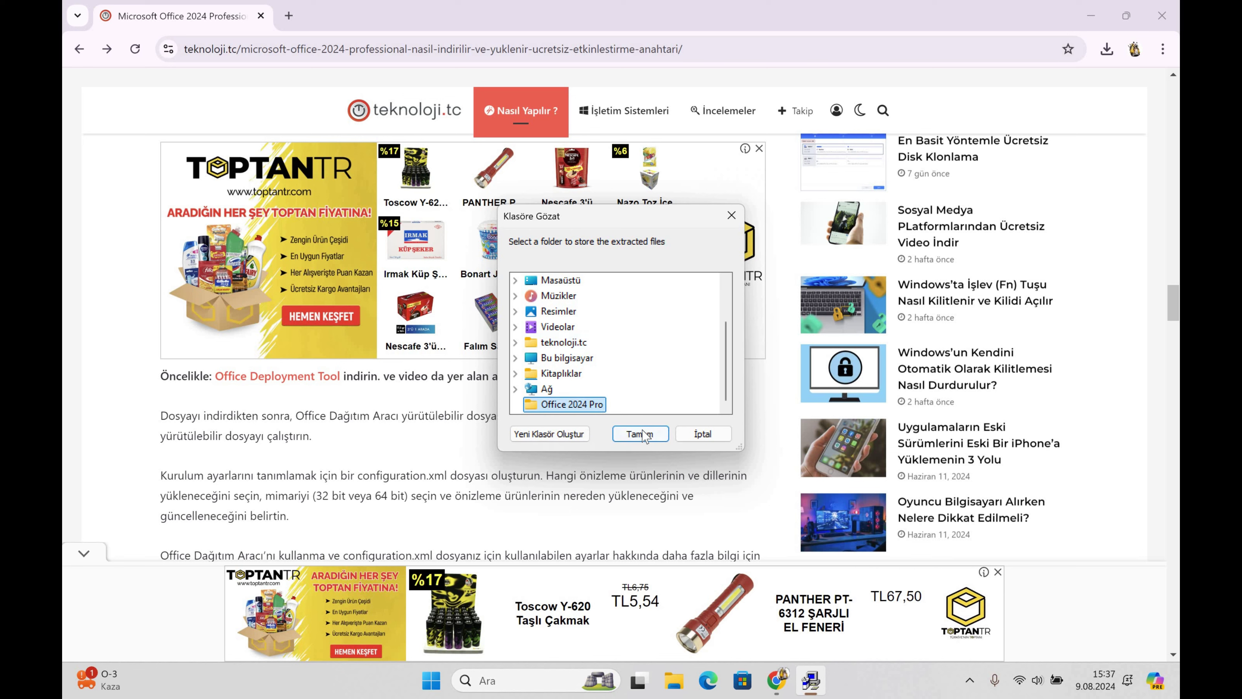
Extract the files into the Office 2024 Pro folder and delete its Office365-x64, Office365-x86 and Office2019Enterprise configuration files
click(640, 433)
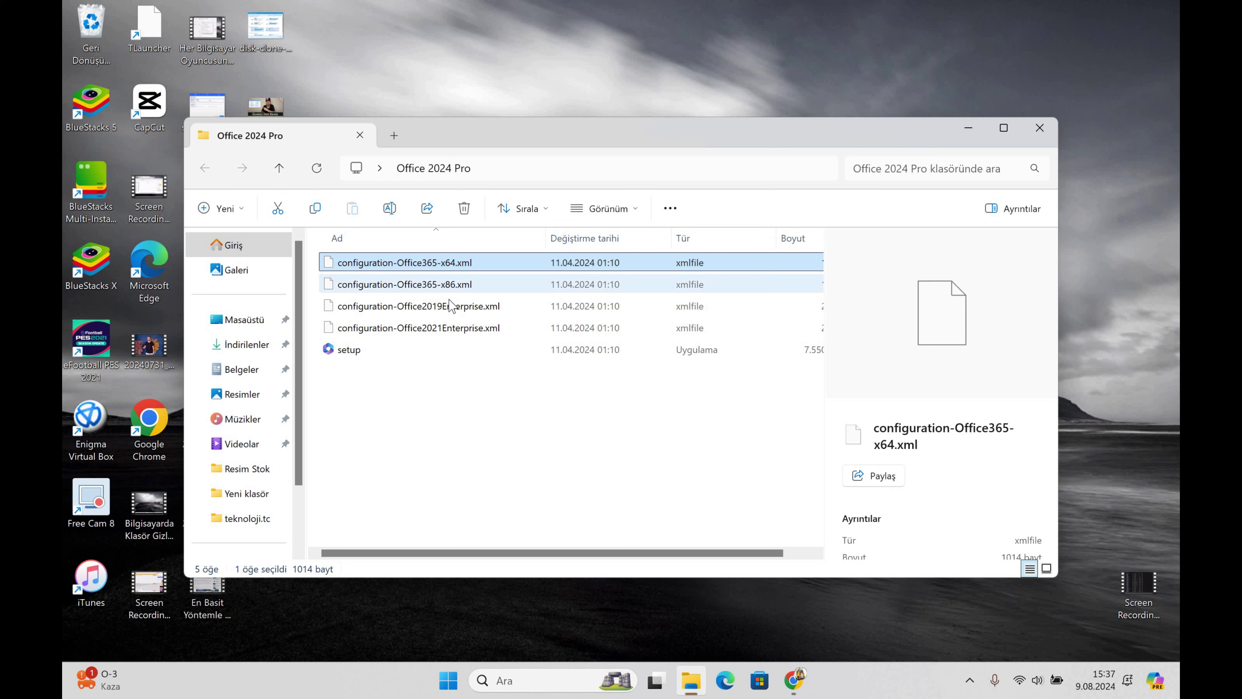
ctrl+click(448, 286)
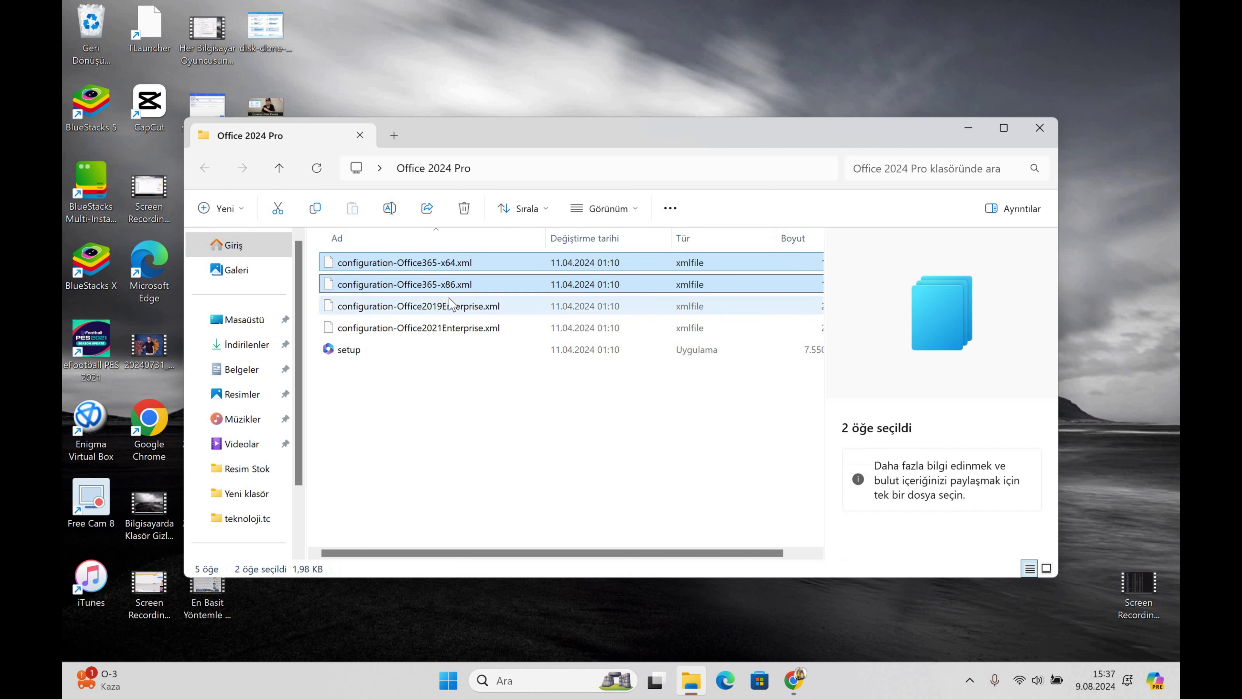
ctrl+click(447, 299)
key(Delete)
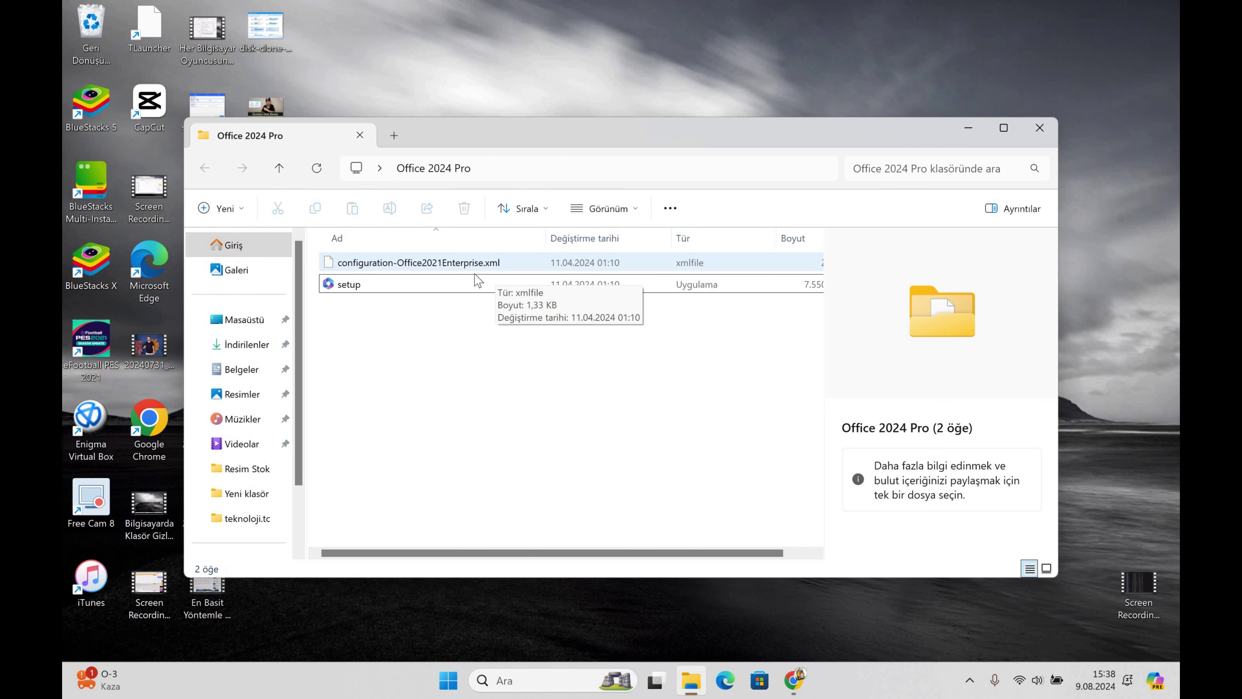
Copy the sample configuration.xml code from the teknoloji.tc article in Chrome and return to the Office 2024 Pro folder
click(797, 685)
scroll(595, 422, down, 8)
click(1091, 15)
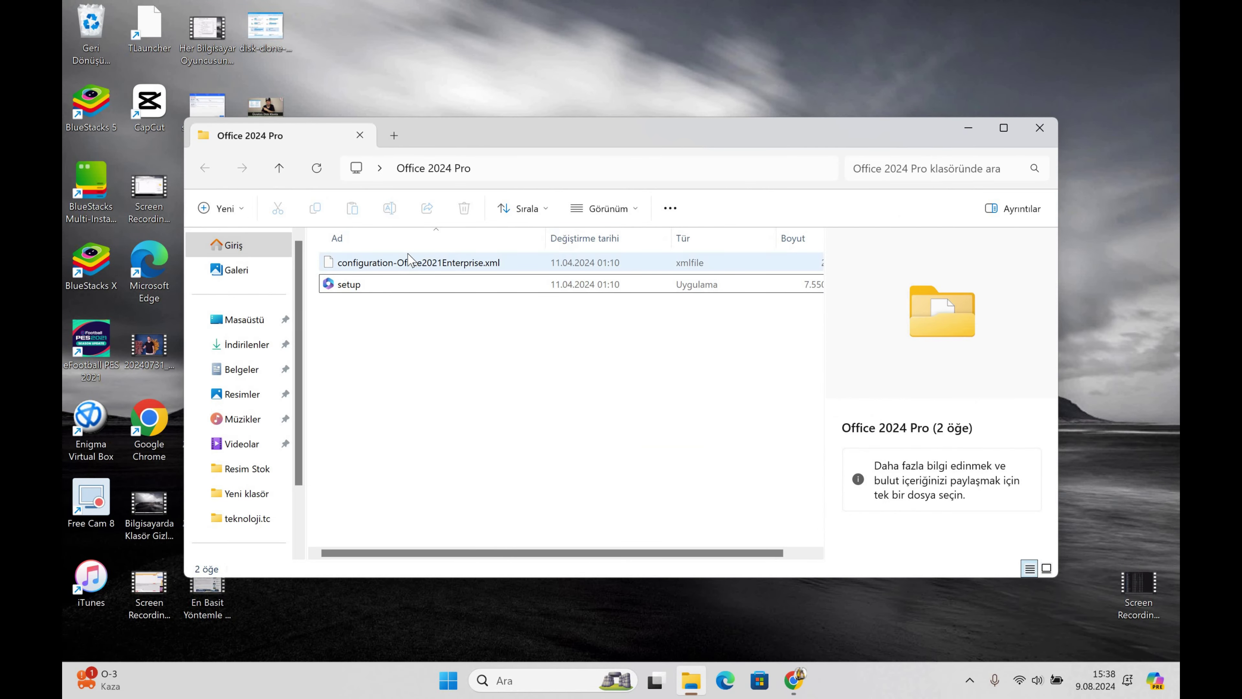
Open configuration-Office2021Enterprise.xml from the Office 2024 Pro folder for editing in Notepad
right_click(411, 254)
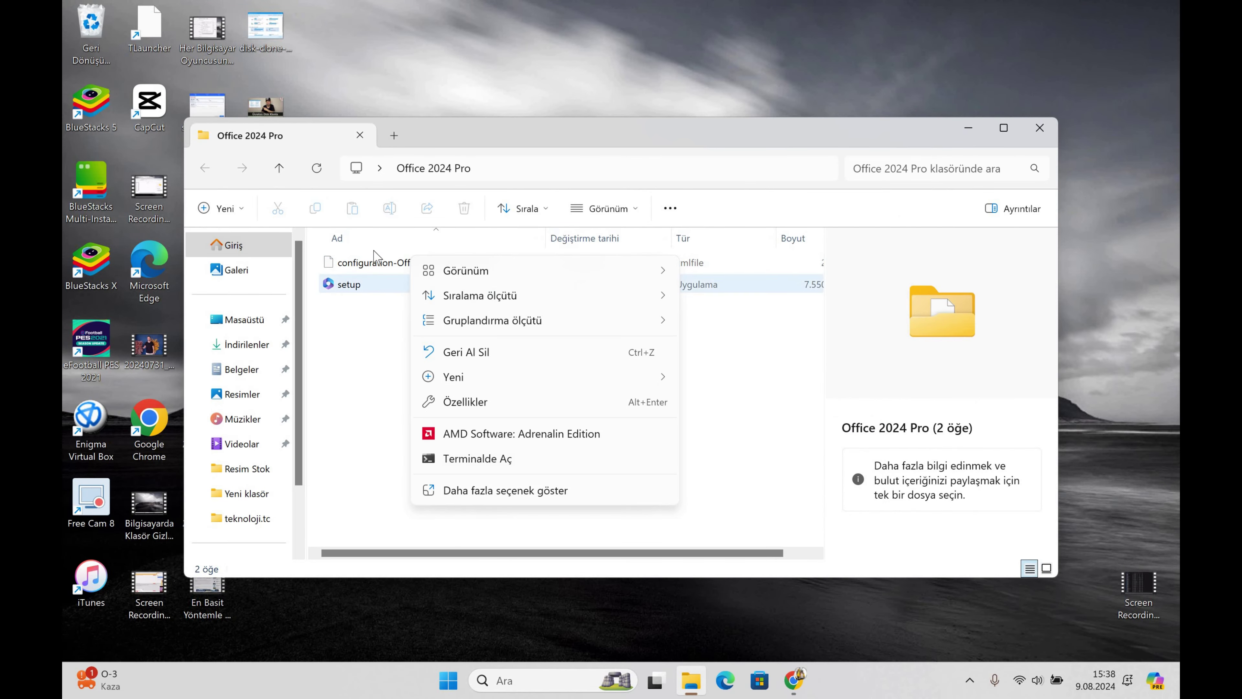
click(374, 260)
right_click(377, 259)
click(377, 261)
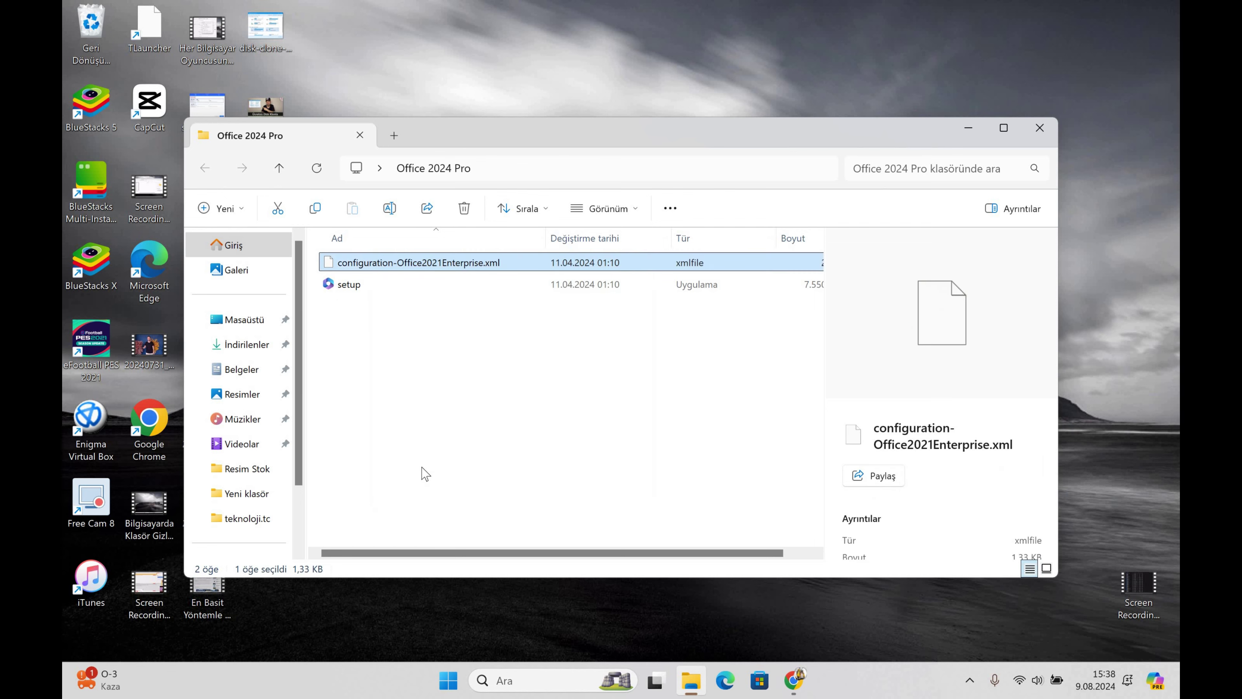
key(shift+F10)
click(425, 495)
Replace the file's entire content with the copied Office 2024 sample configuration
key(ctrl+a)
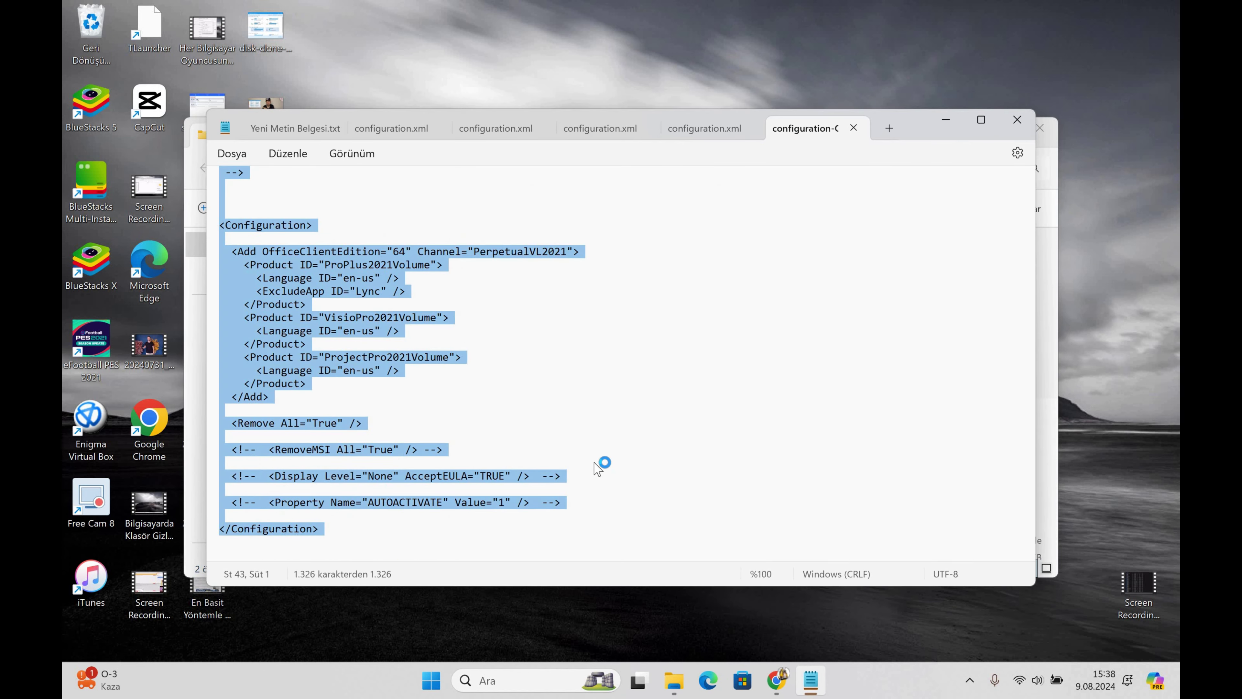
key(Delete)
text(<Configuration>   <Add OfficeClientEdition="64"  Channel="PerpetualVL2024">      <Product ID="ProPlus2024Volume" PIDKEY="#####-#####-#####-#####-#####" >          <Language ID="en-us" />     </Product>     <Product ID="VisioPro2024Volume" PIDKEY="#####-#####-#####-#####-#####">         <Language ID="en-us" />     </Product>     <Product ID="ProjectPro2024Volume" PIDKEY="#####-#####-#####-#####-#####" >         <Language ID="en-us" />     </Product>   </Add>   <RemoveMSI />   <Property Name="AUTOACTIVATE" Value="1" /> </Configuration>)
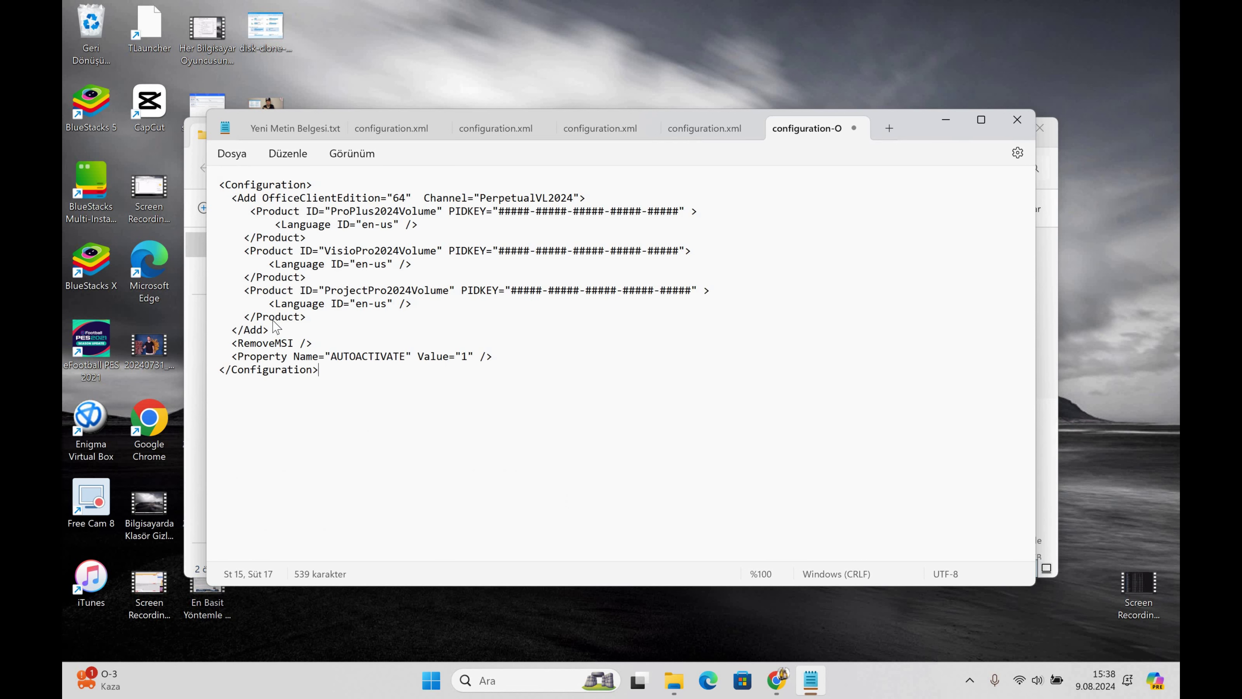
Delete the VisioPro2024Volume and ProjectPro2024Volume product blocks from the configuration, including the leftover blank line
drag(273, 321, 255, 250)
key(BackSpace)
key(BackSpace)
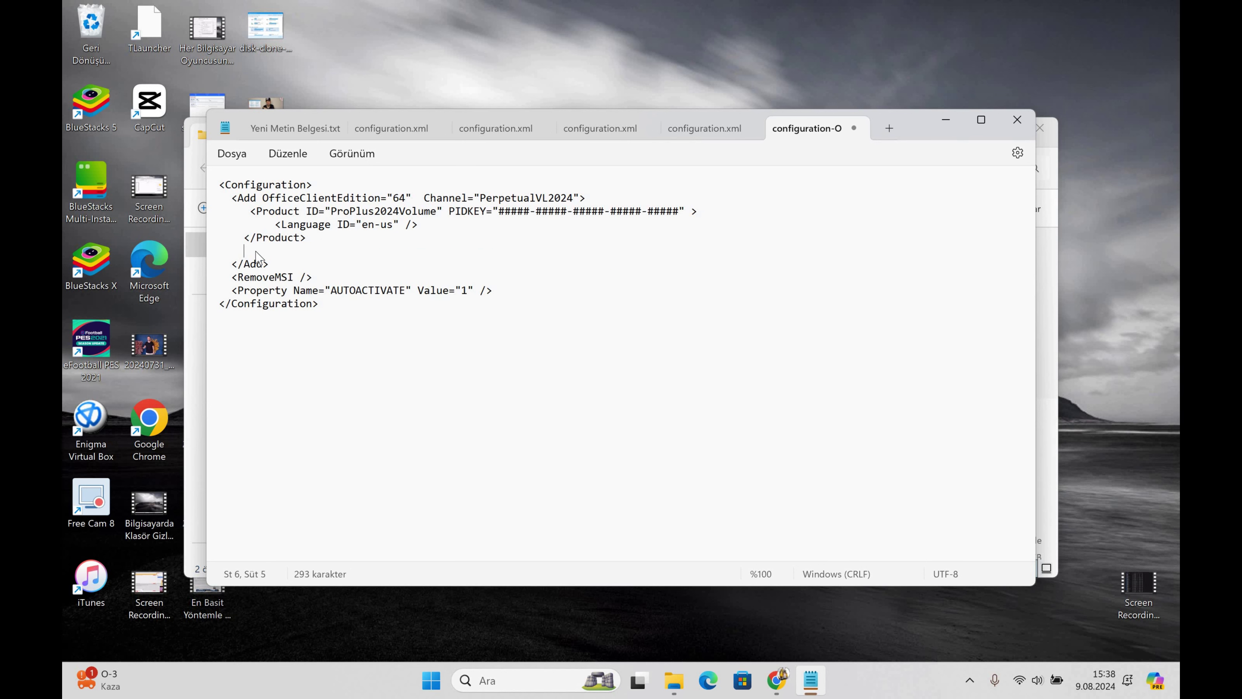
key(BackSpace)
key(BackSpace)
key(BackSpace)
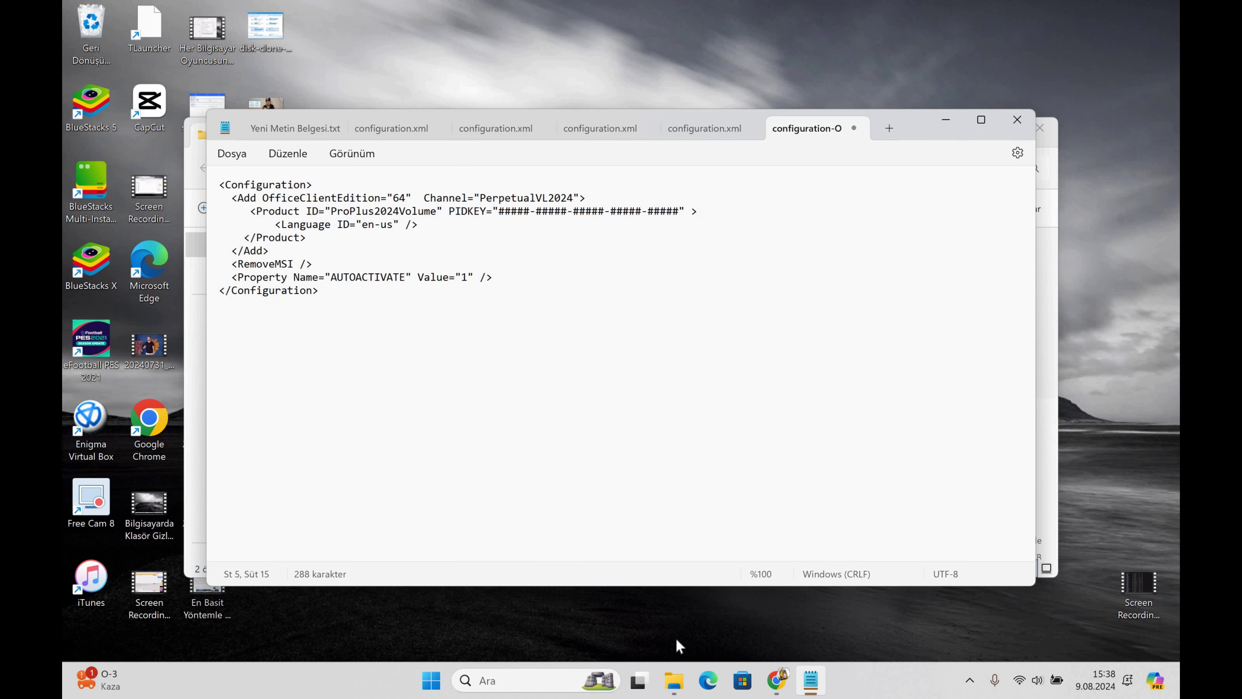
Copy the Office LTSC 2024 KMS product key from the article in Chrome and paste it as the ProPlus2024Volume PIDKEY in Notepad
click(772, 685)
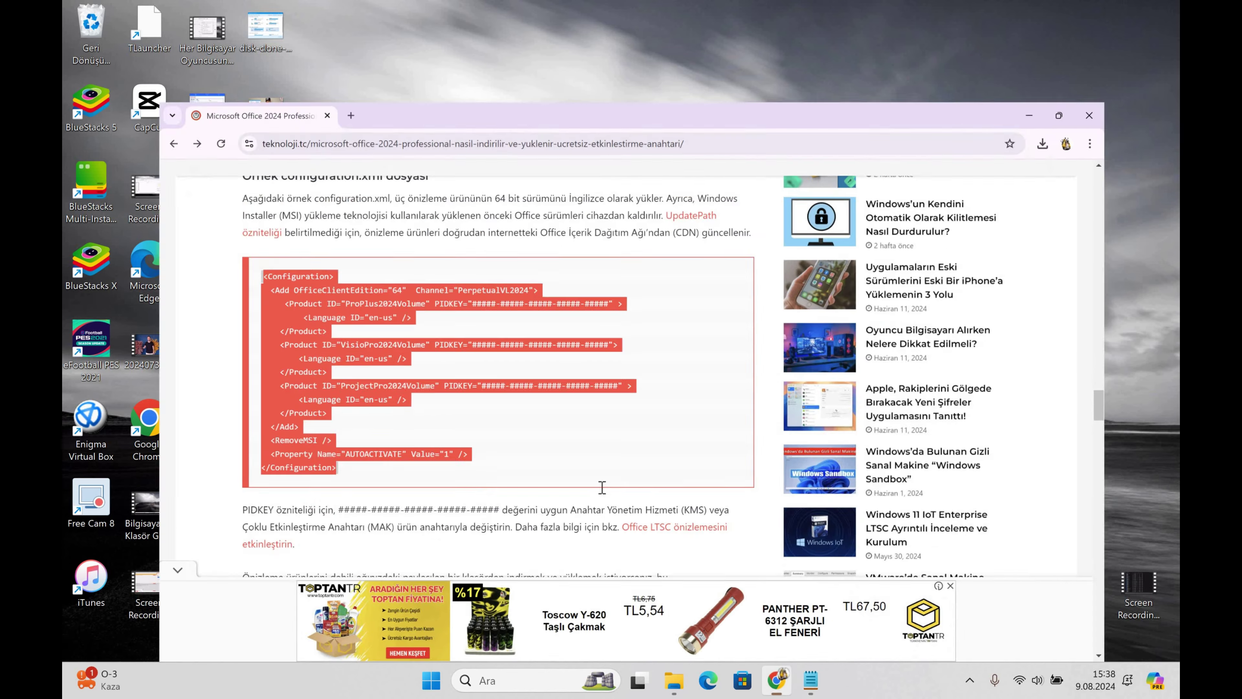
scroll(454, 377, up, 15)
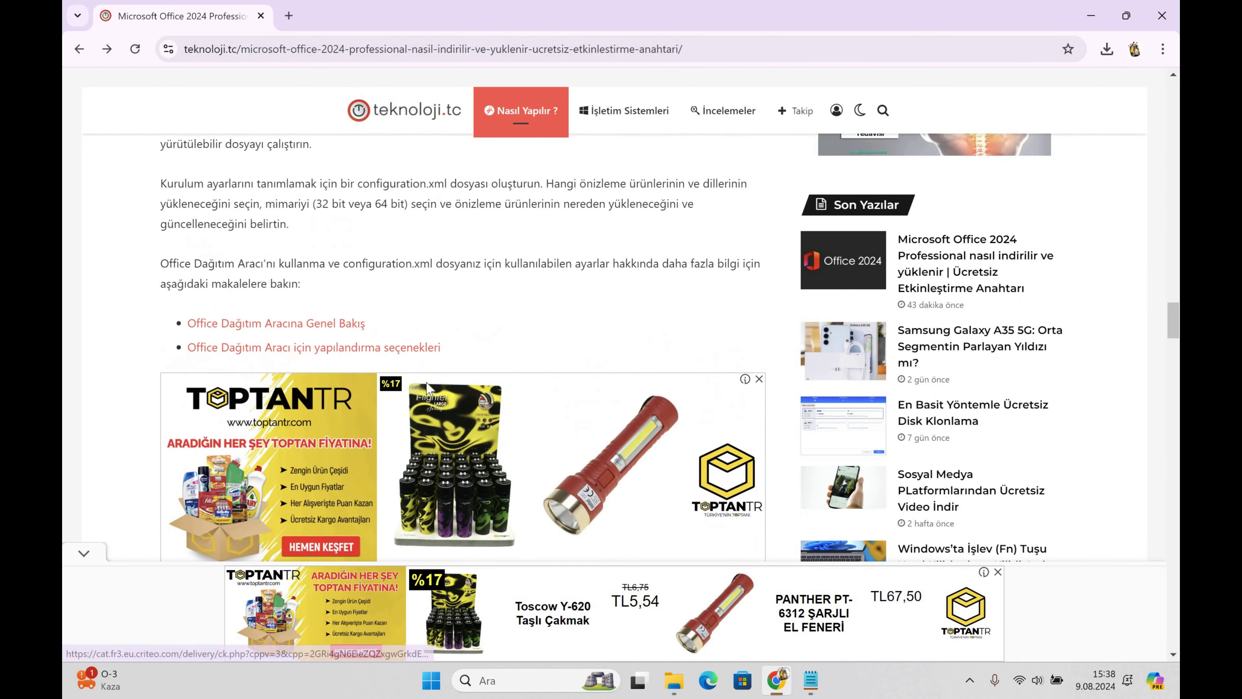
scroll(474, 350, up, 5)
scroll(480, 354, down, 15)
drag(677, 404, 467, 410)
key(ctrl+c)
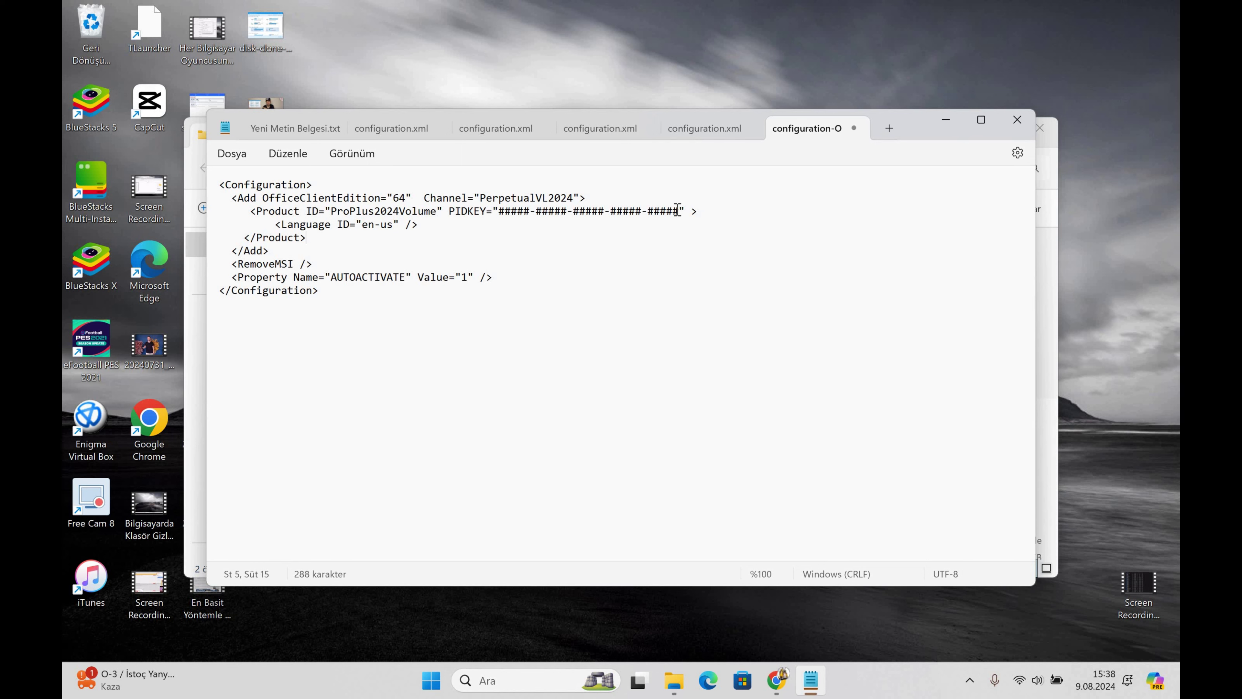
drag(679, 211, 506, 212)
key(ctrl+v)
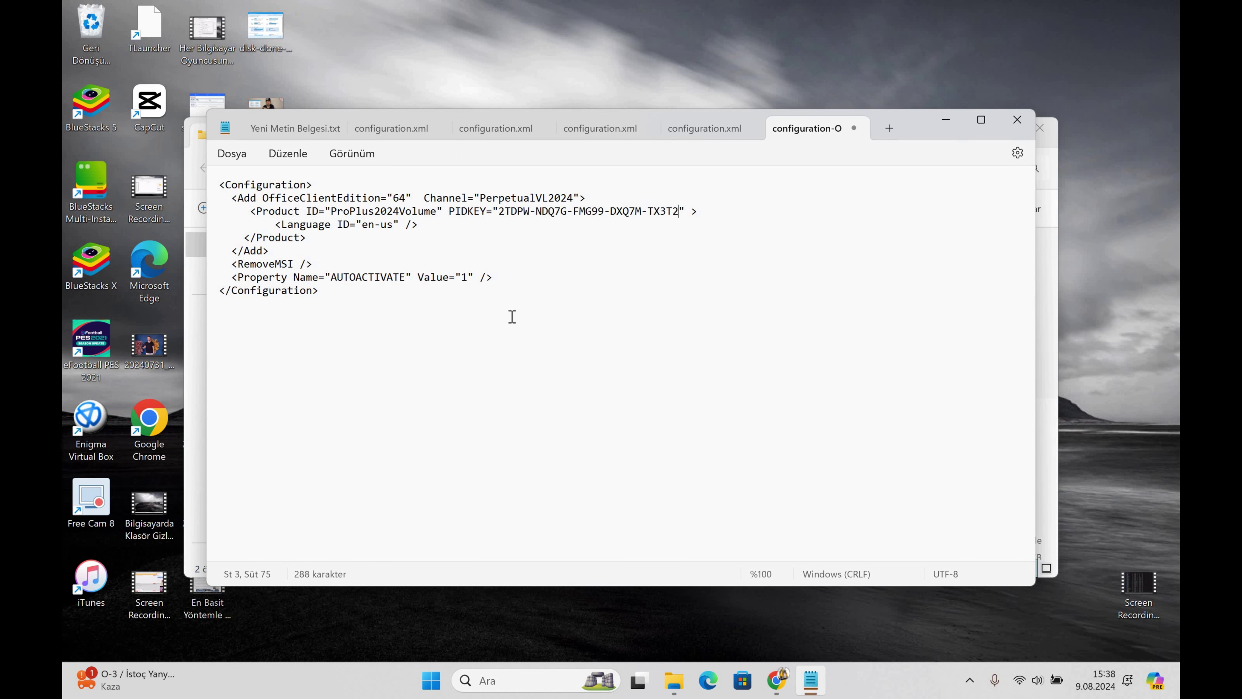
Save the edited file as configuration.xml in the Office 2024 Pro folder and close Notepad
click(232, 153)
click(287, 288)
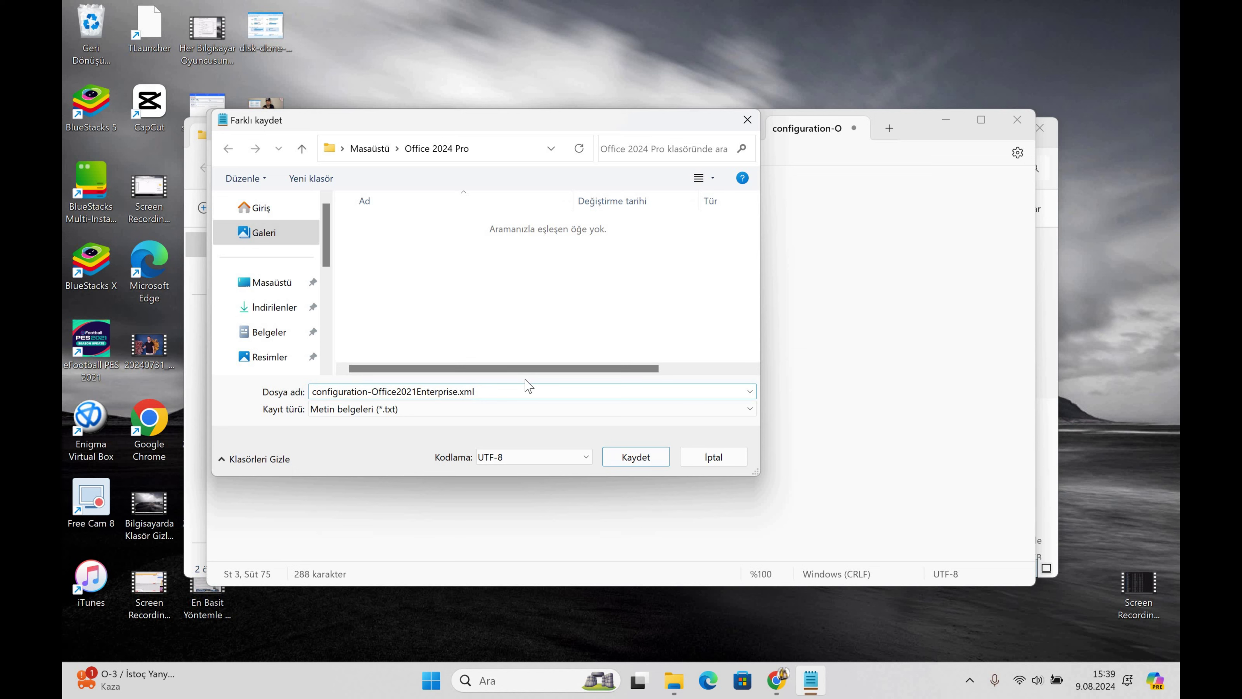
key(BackSpace)
key(BackSpace)
key(BackSpace)
key(BackSpace)
key(BackSpace)
key(BackSpace)
key(BackSpace)
key(BackSpace)
key(BackSpace)
key(BackSpace)
key(BackSpace)
key(BackSpace)
key(BackSpace)
key(BackSpace)
key(BackSpace)
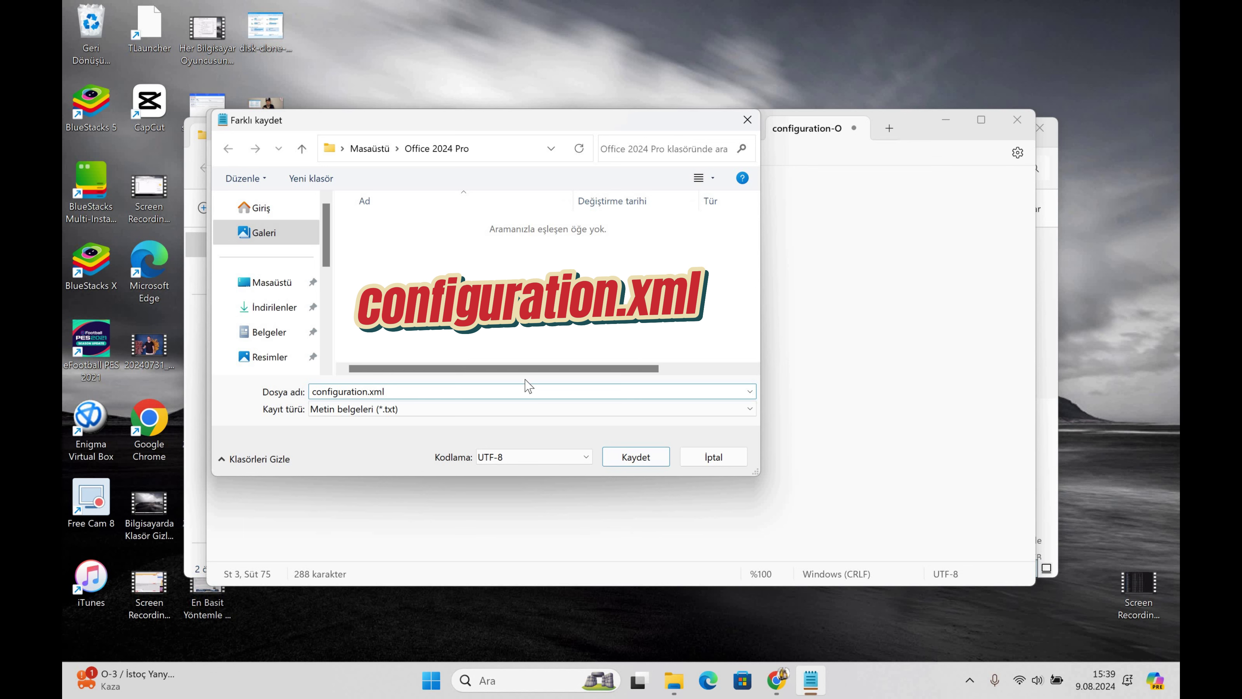
click(635, 456)
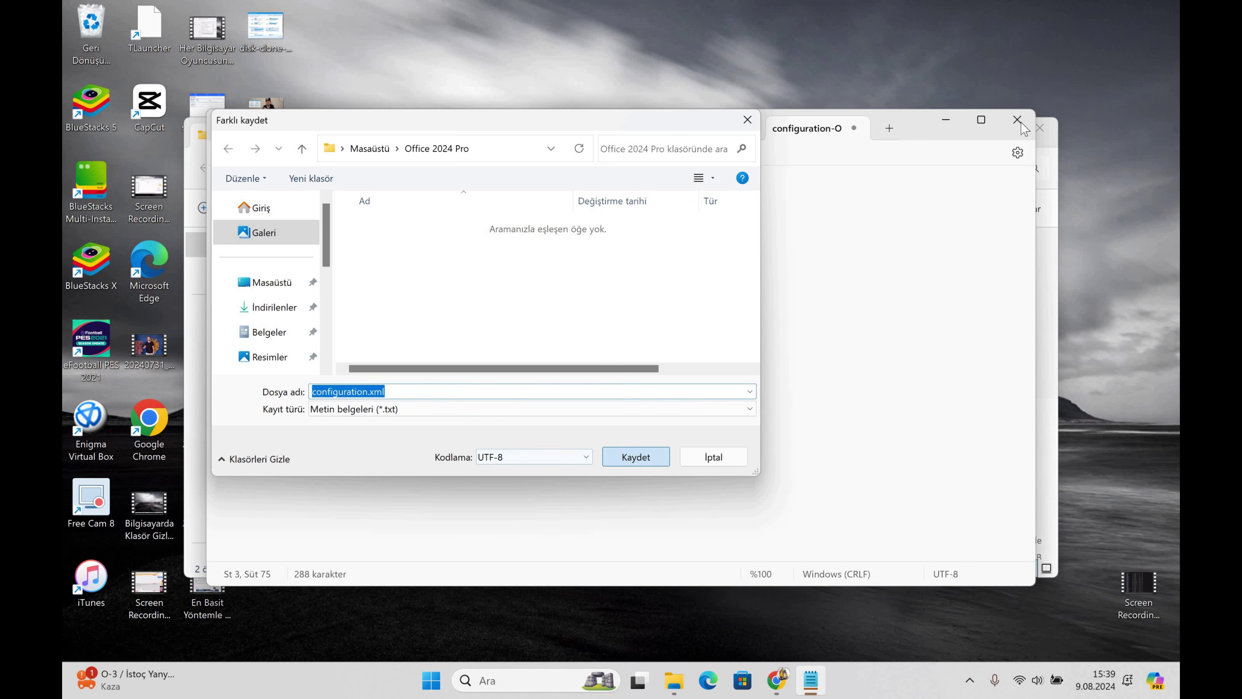
click(1017, 120)
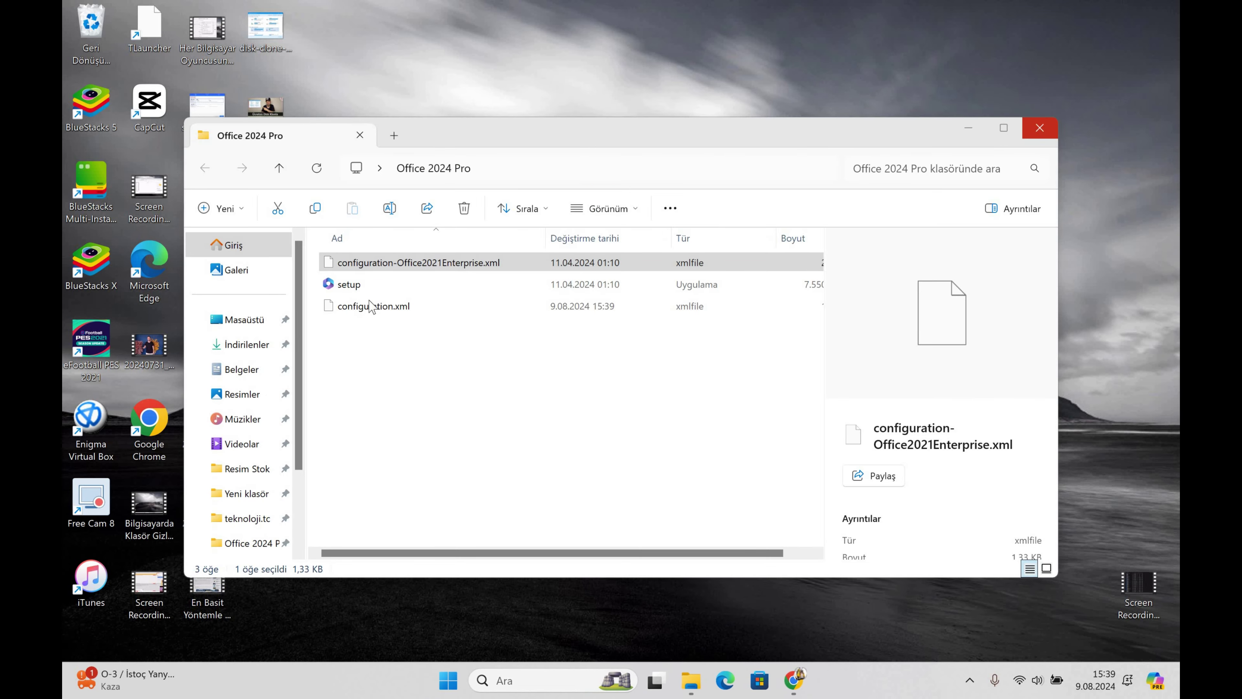
Delete configuration-Office2021Enterprise.xml from the Office 2024 Pro folder and close the folder window
click(413, 286)
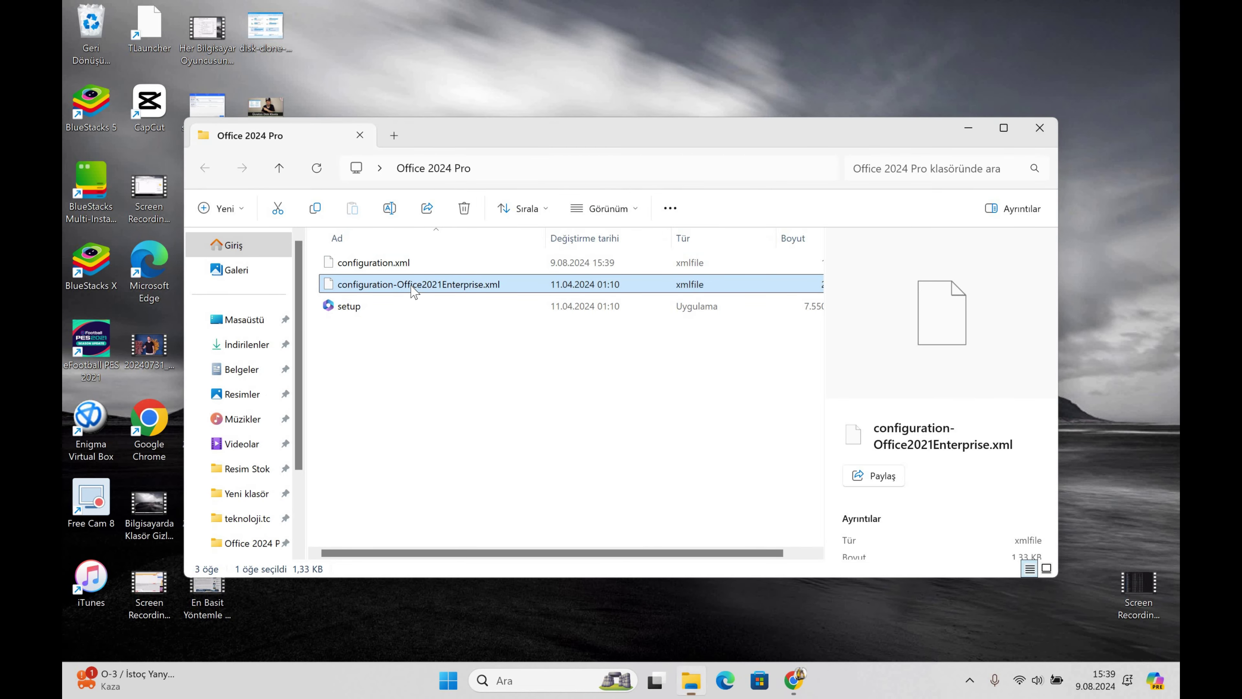
key(Delete)
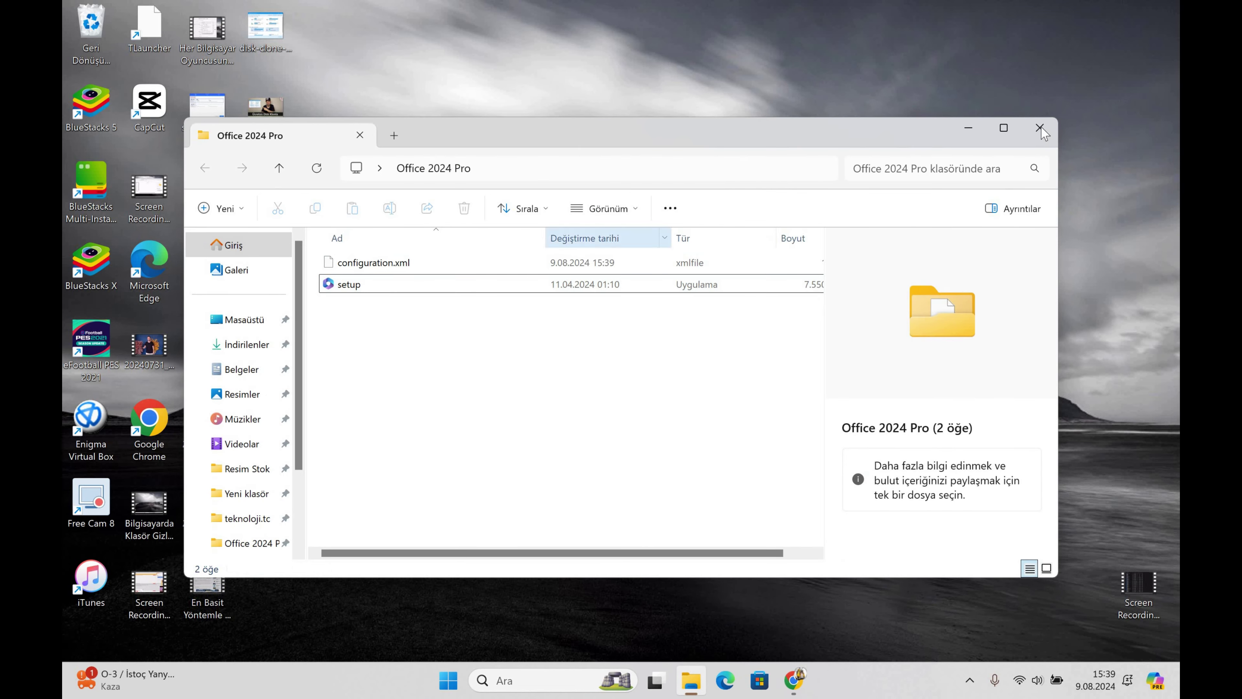
click(1024, 131)
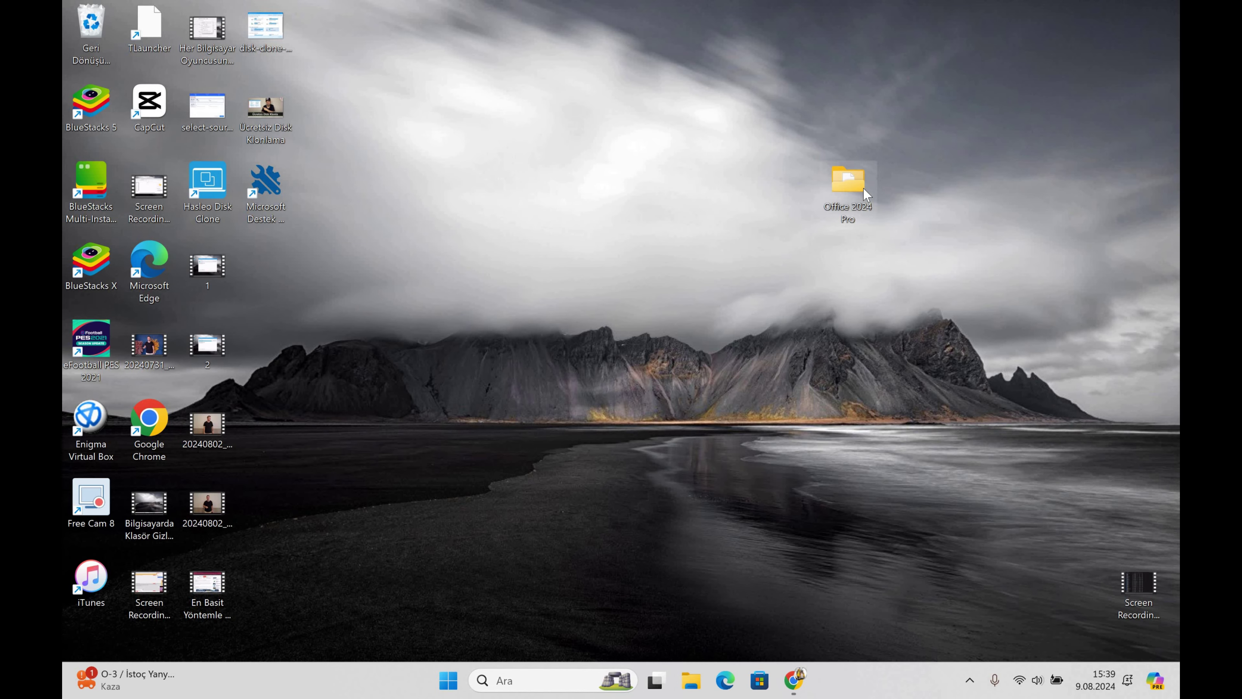
Paste the desktop's Office 2024 Pro folder into the root of Yerel Disk (C:)
click(698, 692)
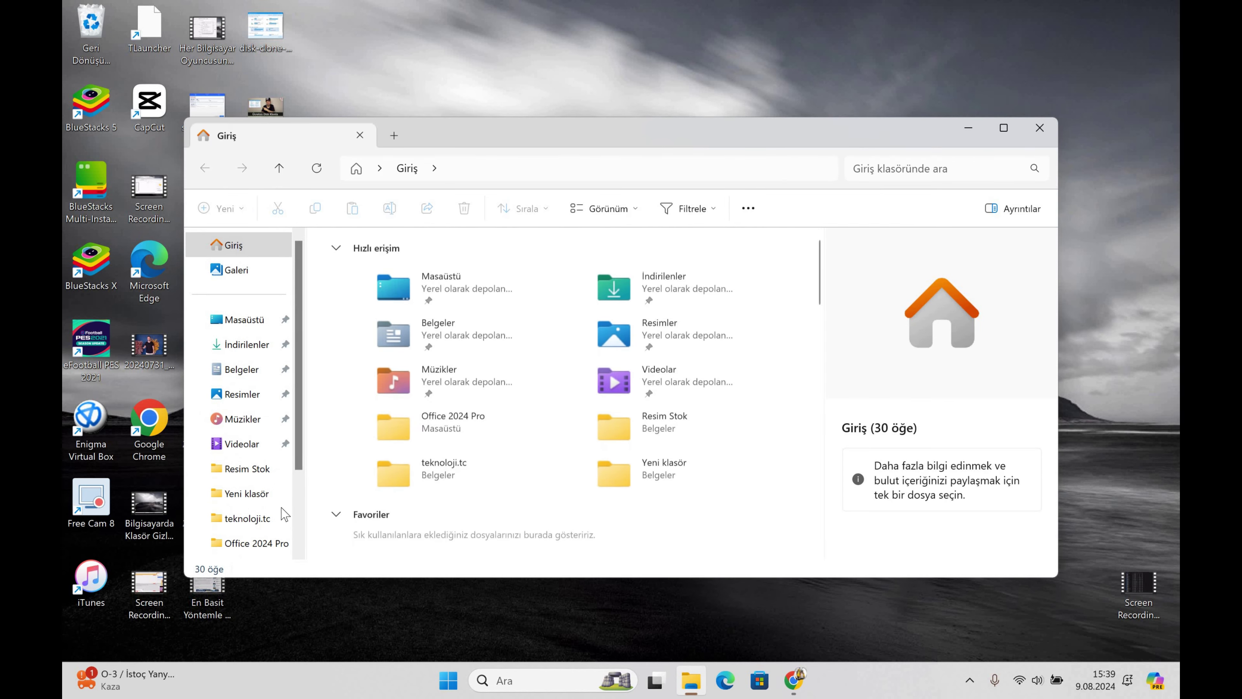
click(251, 489)
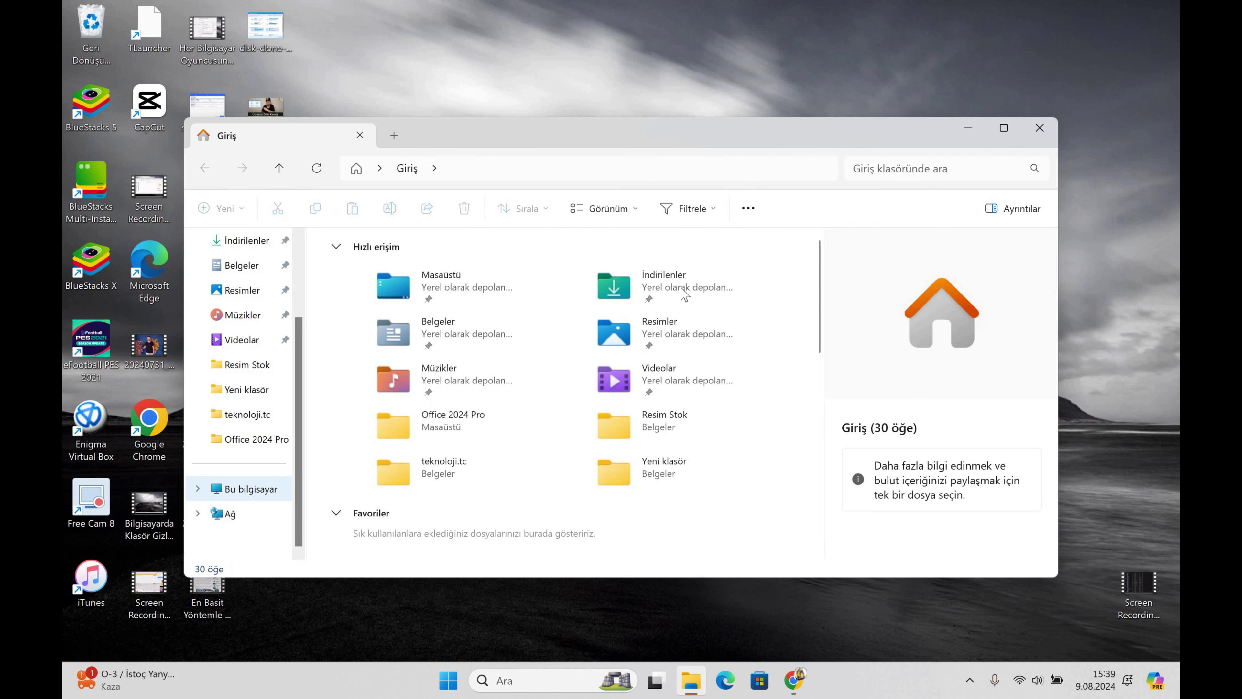
double_click(714, 492)
key(ctrl+v)
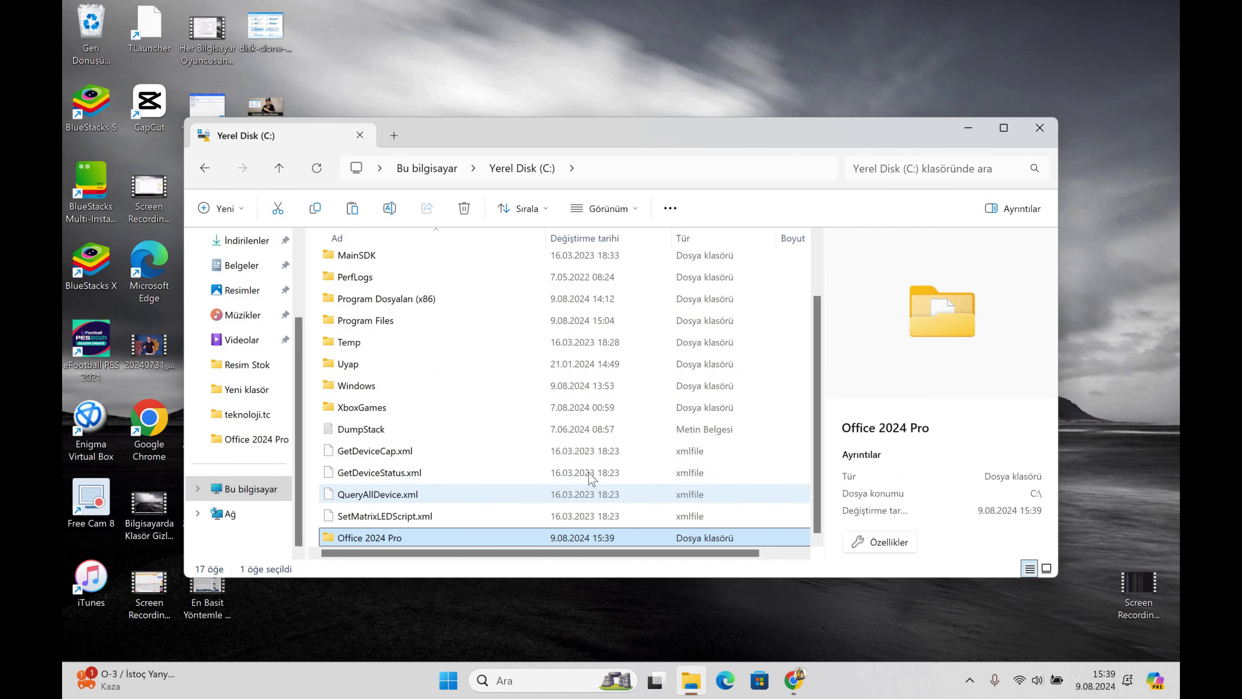
Open the Office 2024 Pro folder on the C: drive and copy its full path
double_click(409, 536)
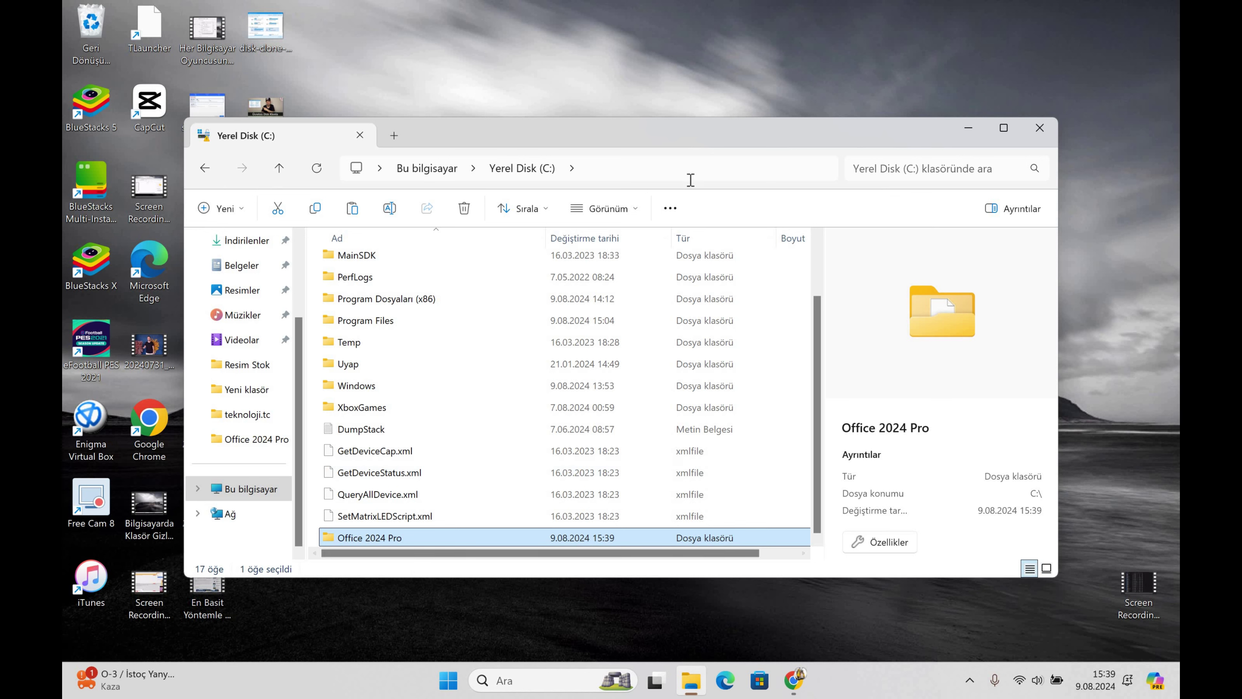
click(504, 168)
key(ctrl+c)
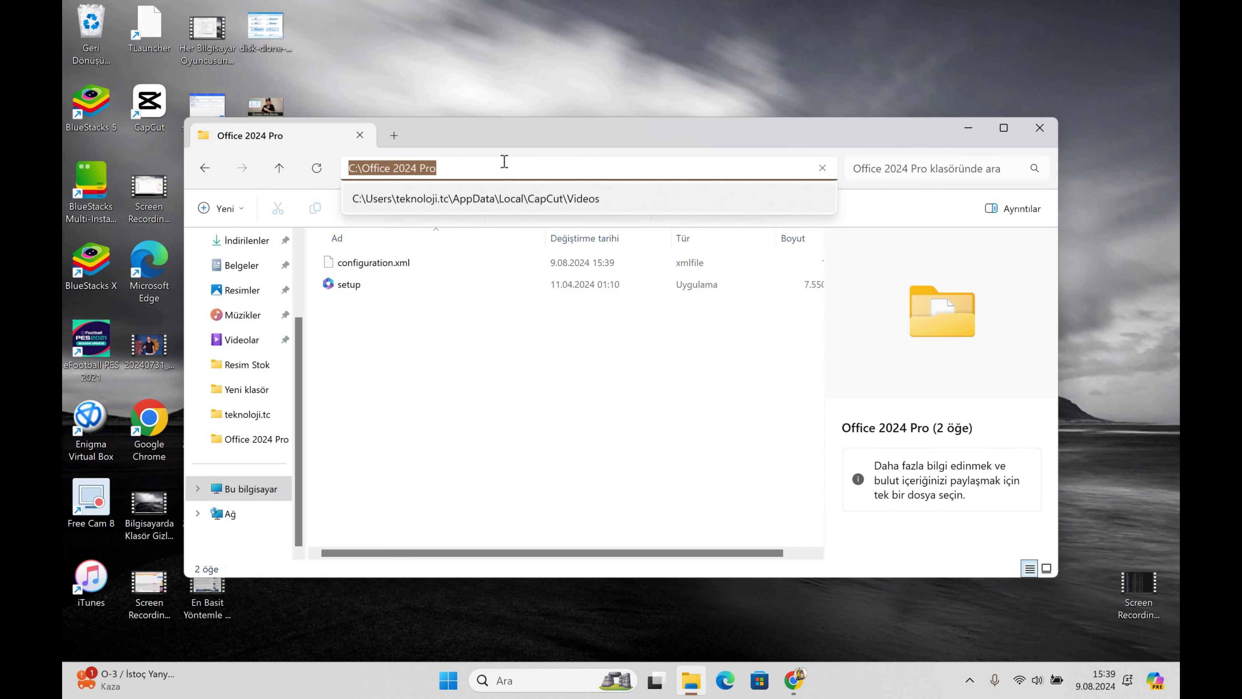
Launch Command Prompt as administrator and change the directory to C:\Office 2024 Pro
click(565, 670)
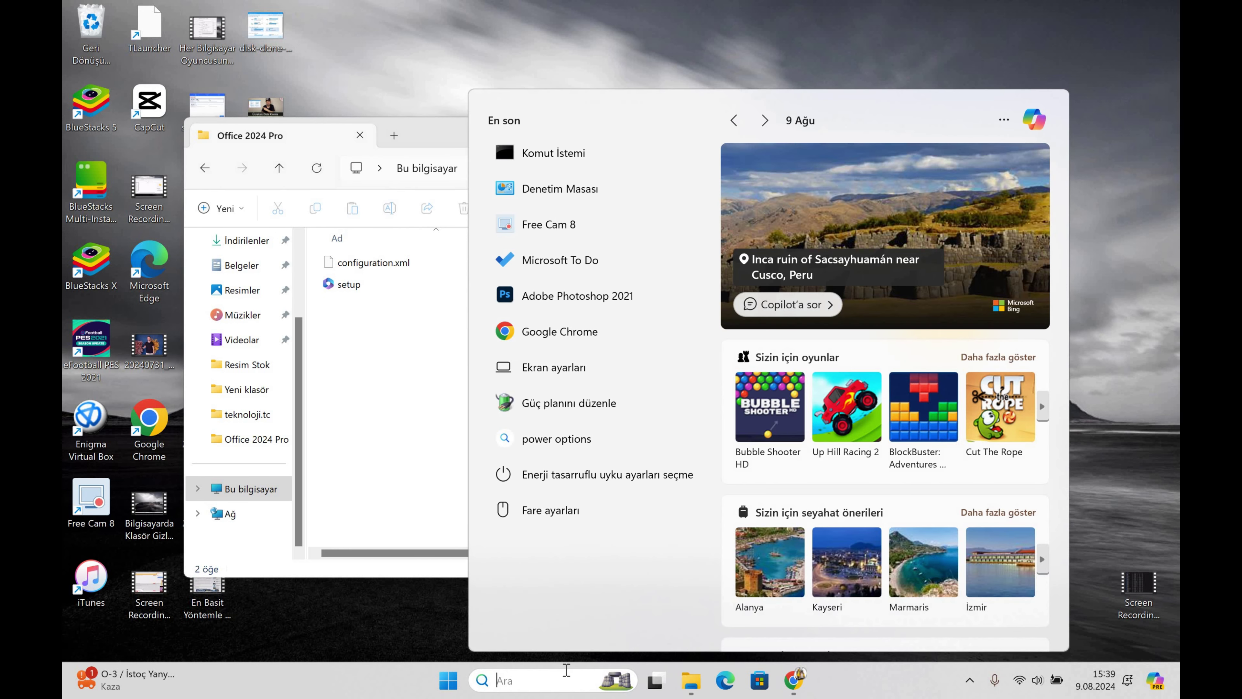
text(cmd)
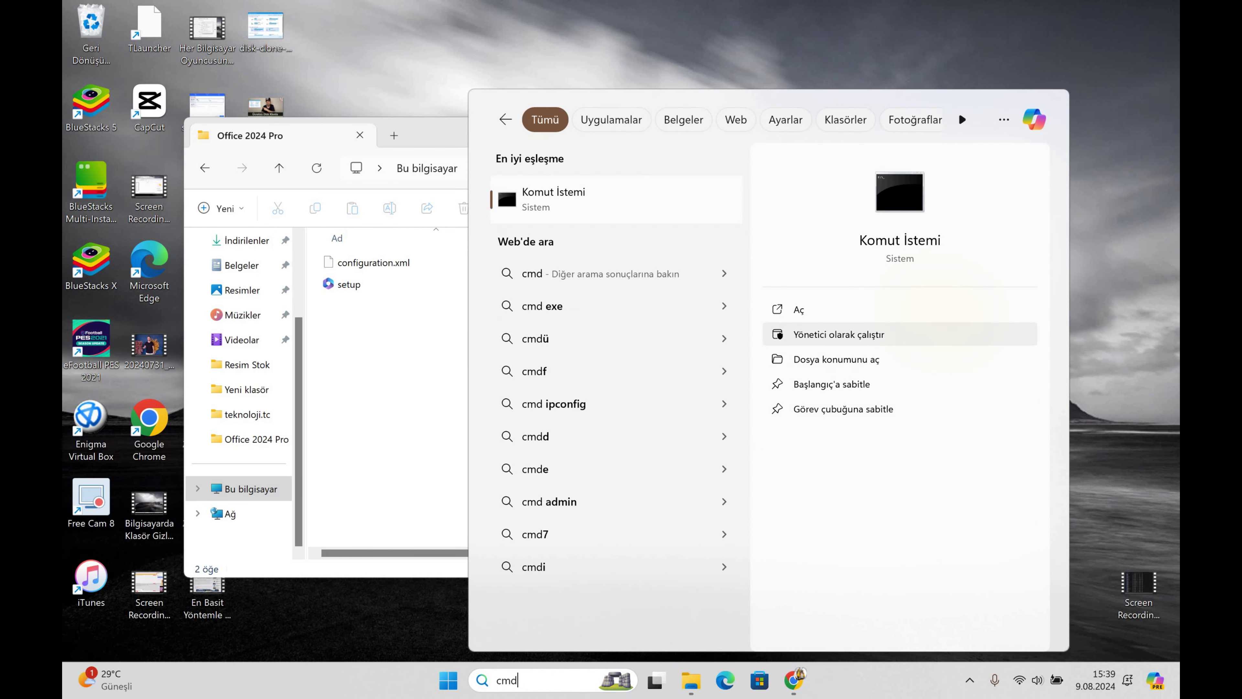
click(837, 350)
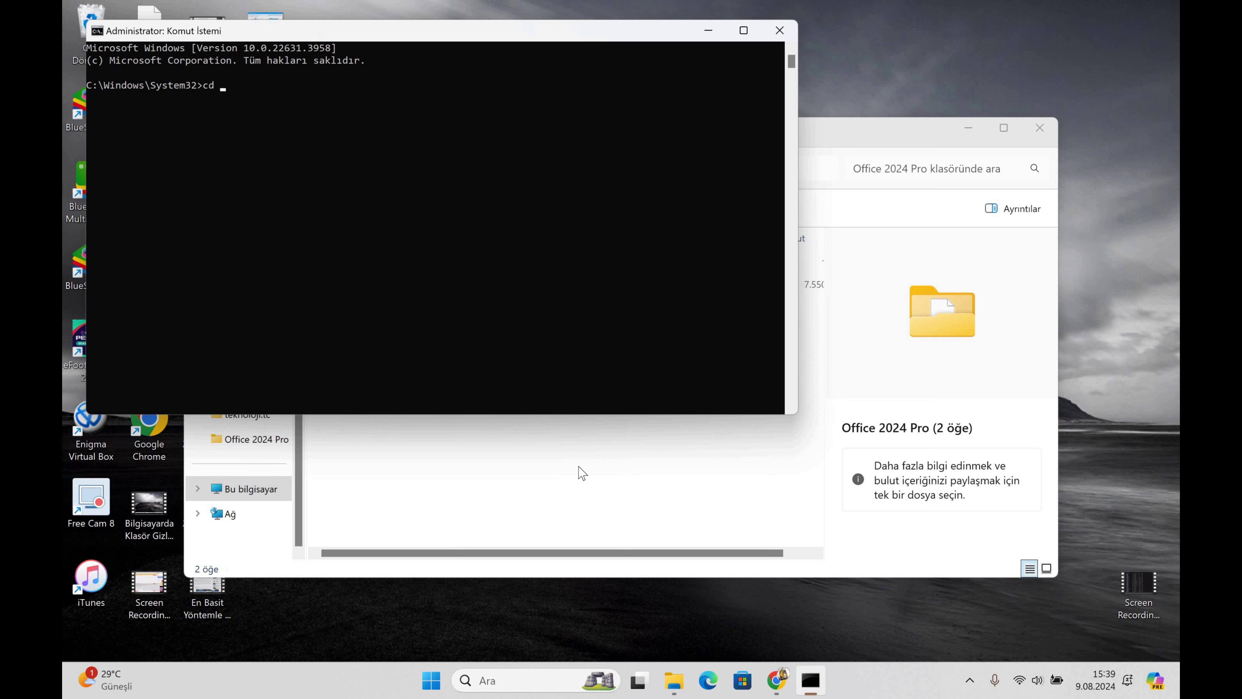
key(ctrl+v)
key(Return)
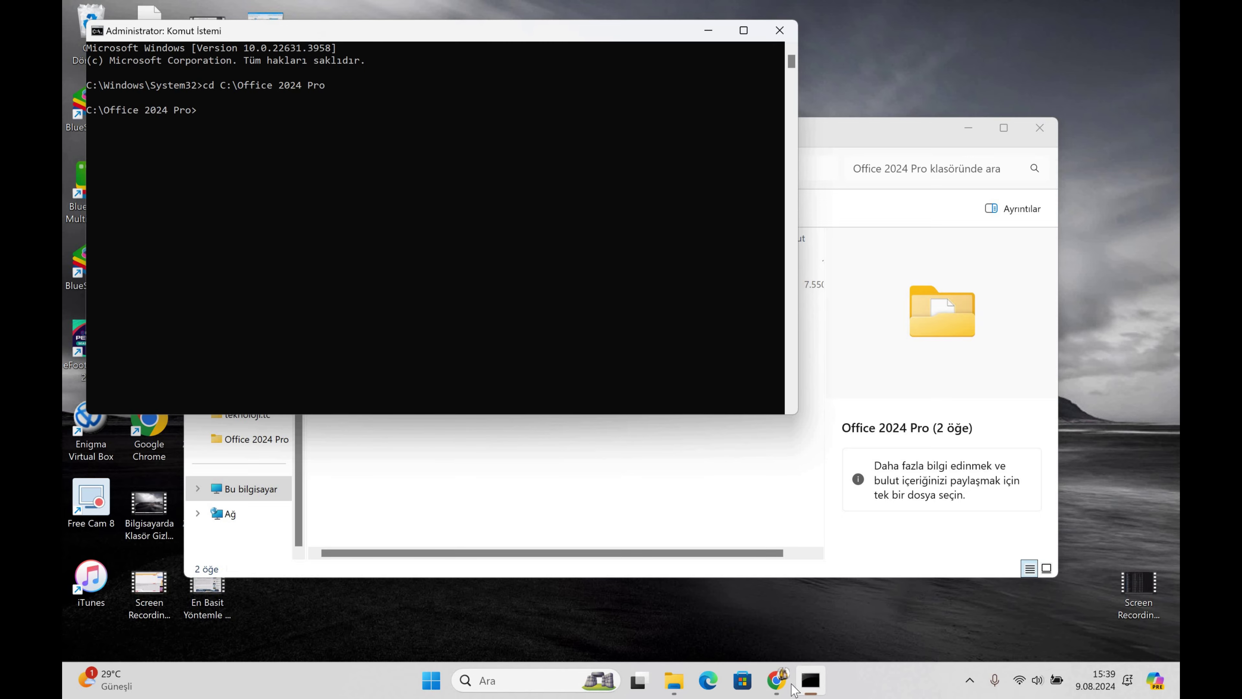
Copy the command setup.exe /configure configuration.xml from the article in Chrome and run it in Command Prompt
key(alt+Tab)
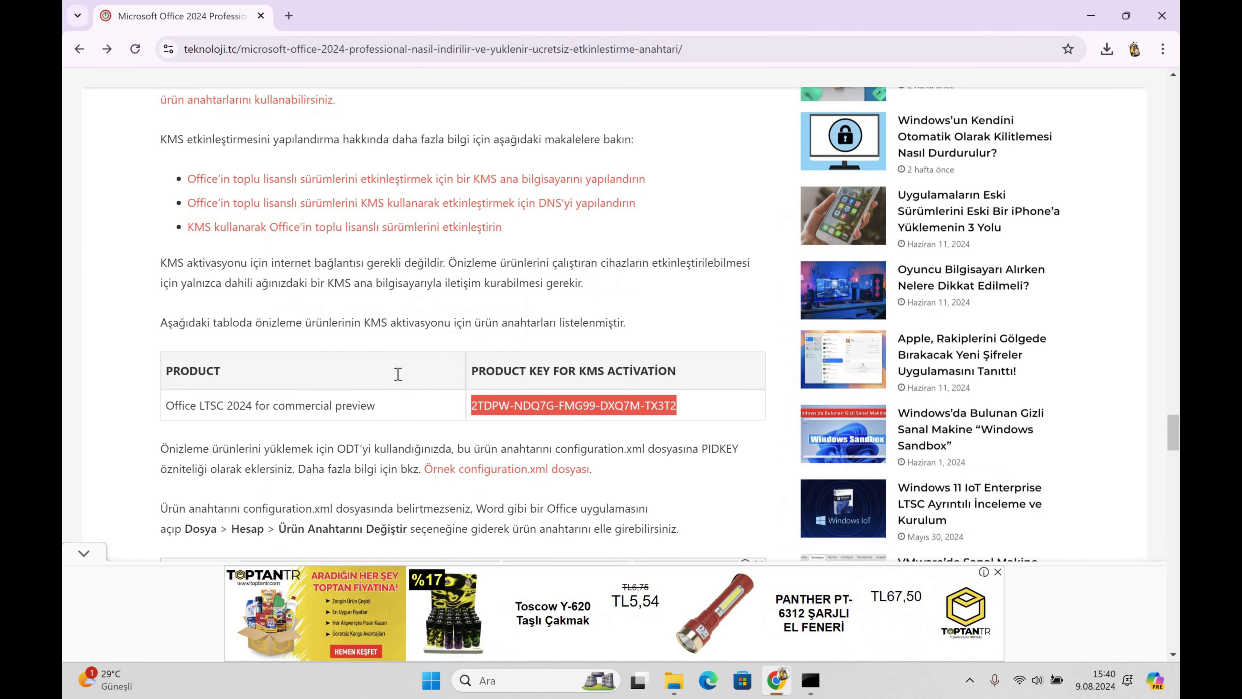
scroll(366, 387, up, 10)
scroll(367, 386, up, 12)
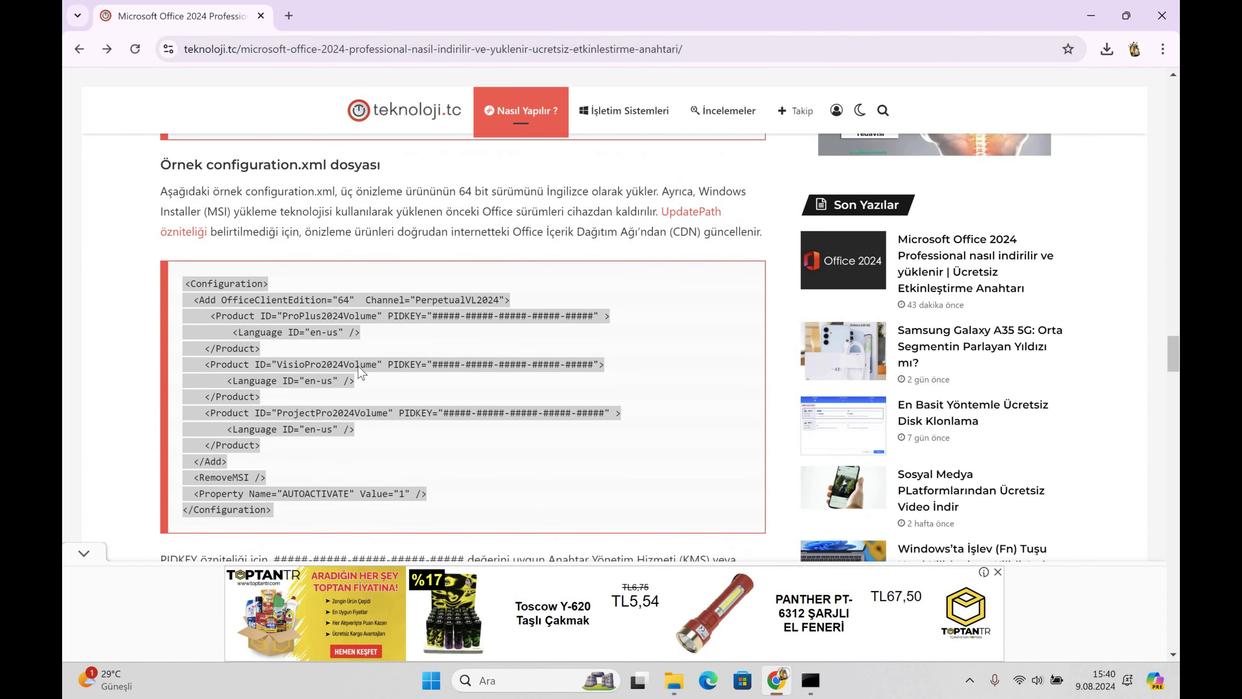
triple_click(364, 350)
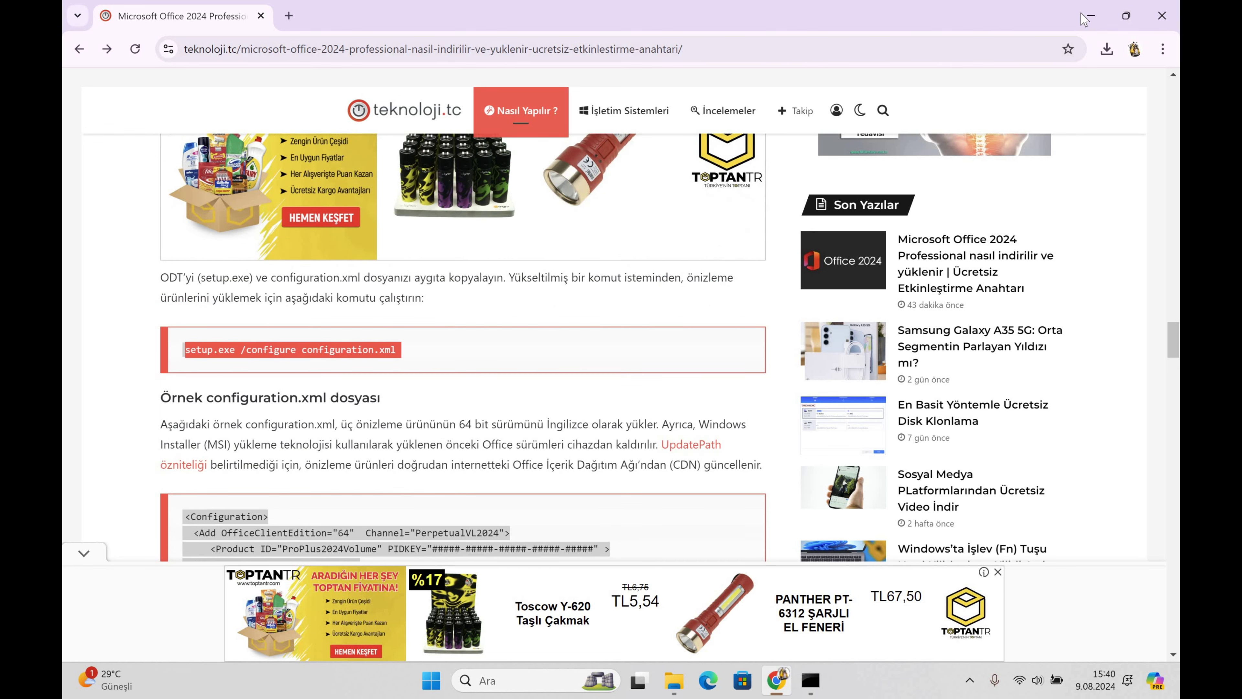
key(ctrl+c)
key(alt+Tab)
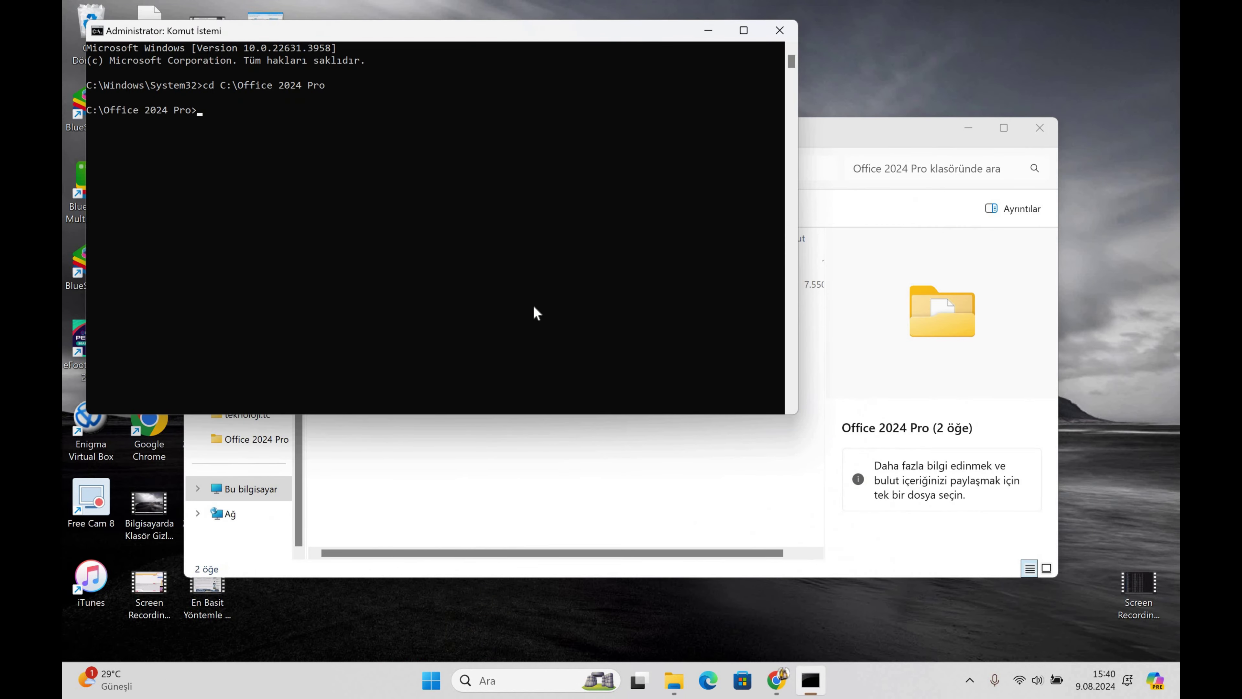
key(ctrl+v)
key(Return)
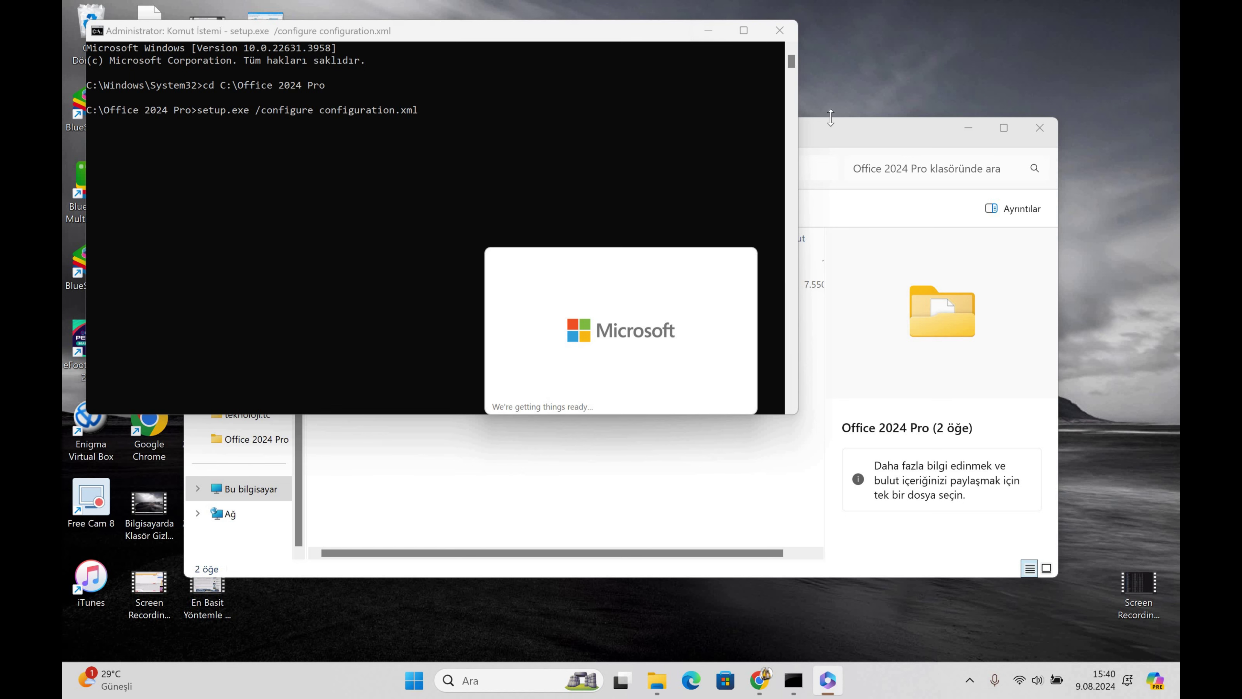
Close the Office 2024 Pro folder window and open the learn.microsoft.com source link near the end of the article in Chrome
click(1014, 146)
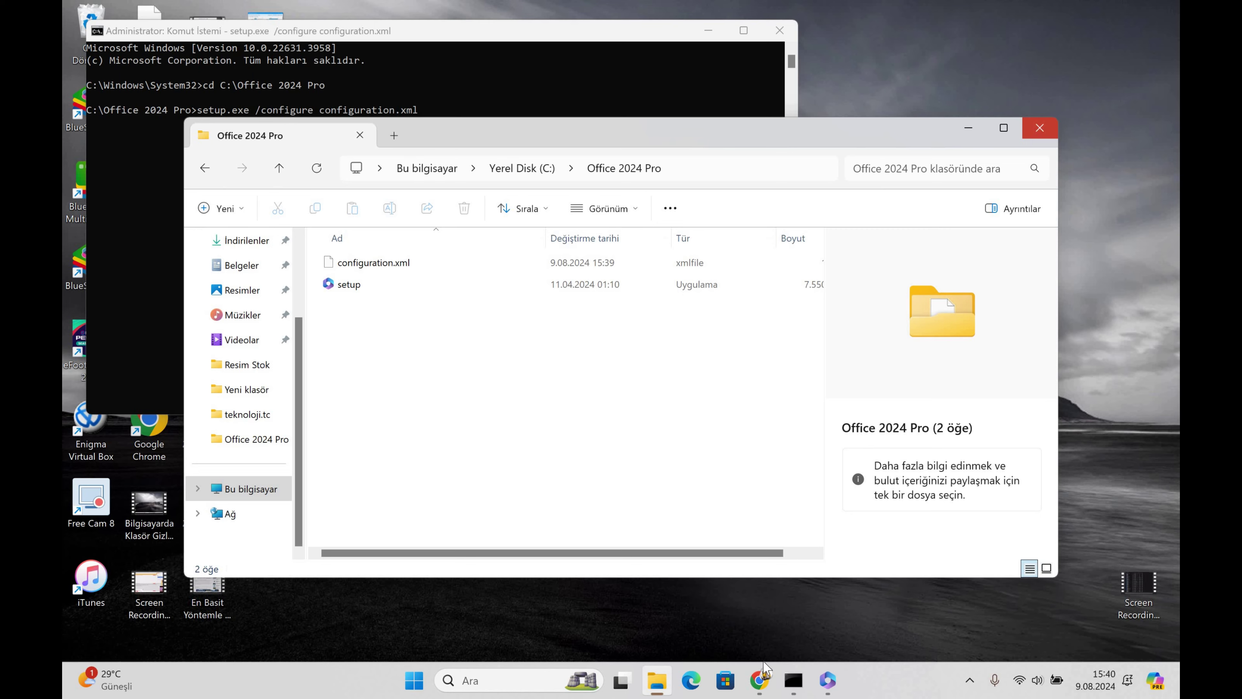
key(alt+F4)
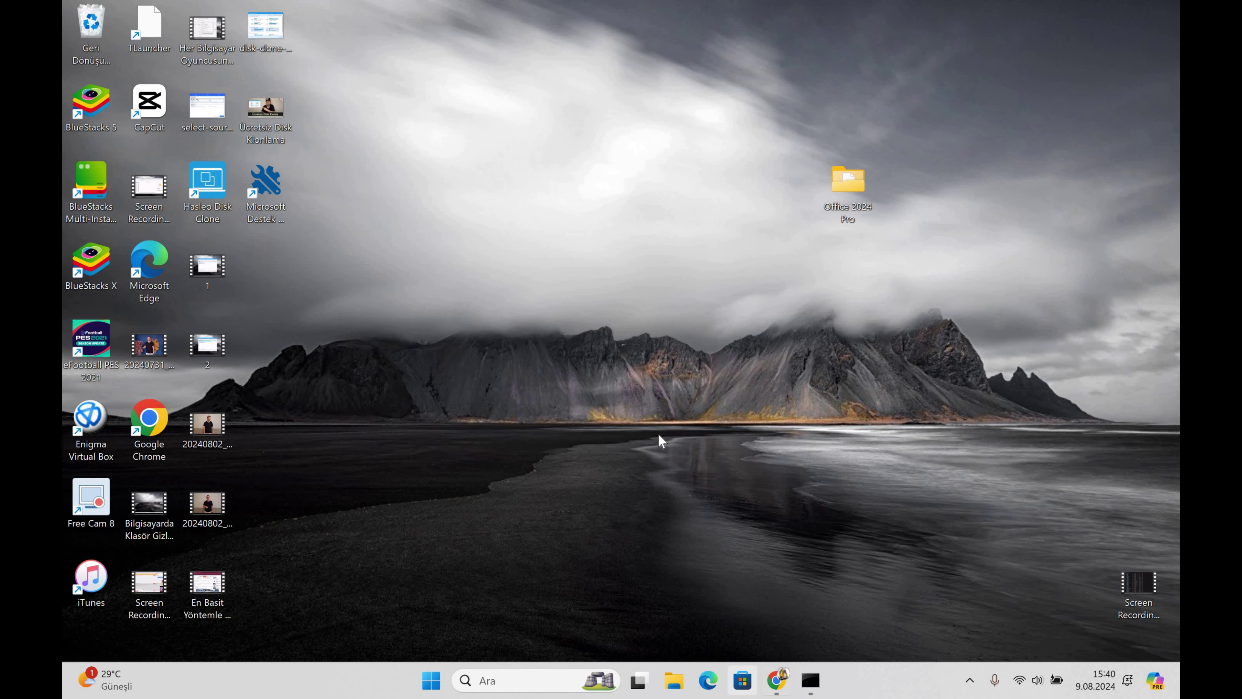
key(alt+Tab)
scroll(538, 418, down, 10)
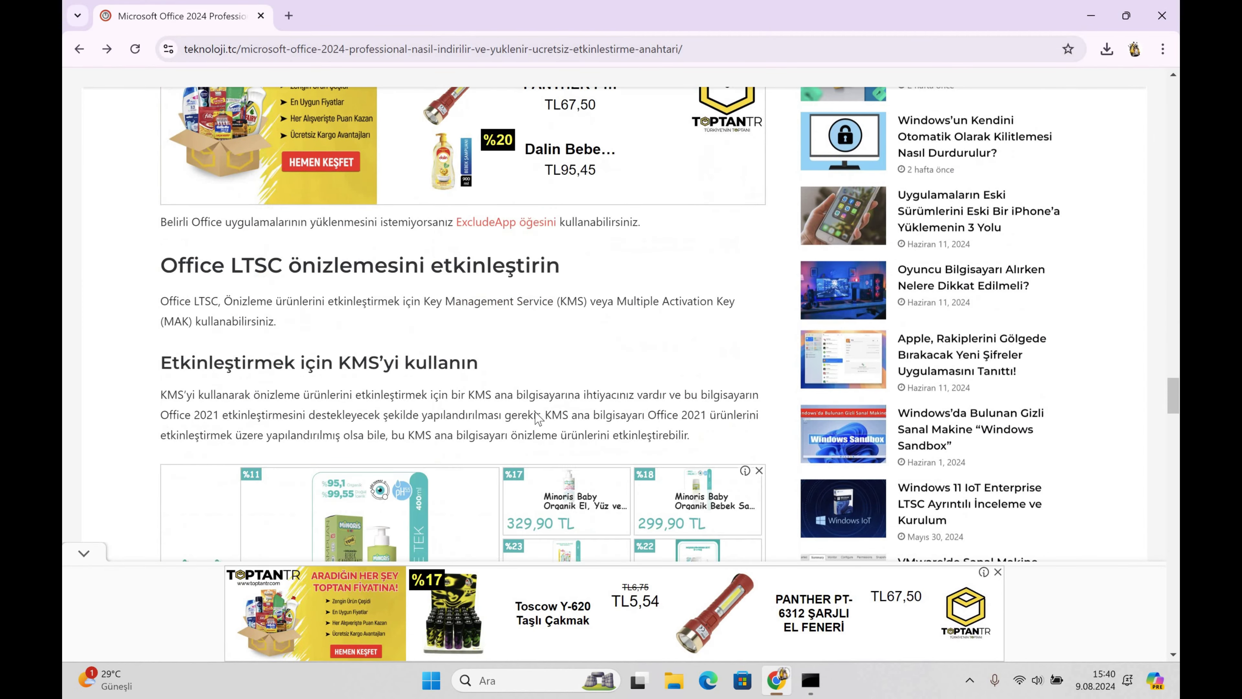
scroll(538, 418, down, 12)
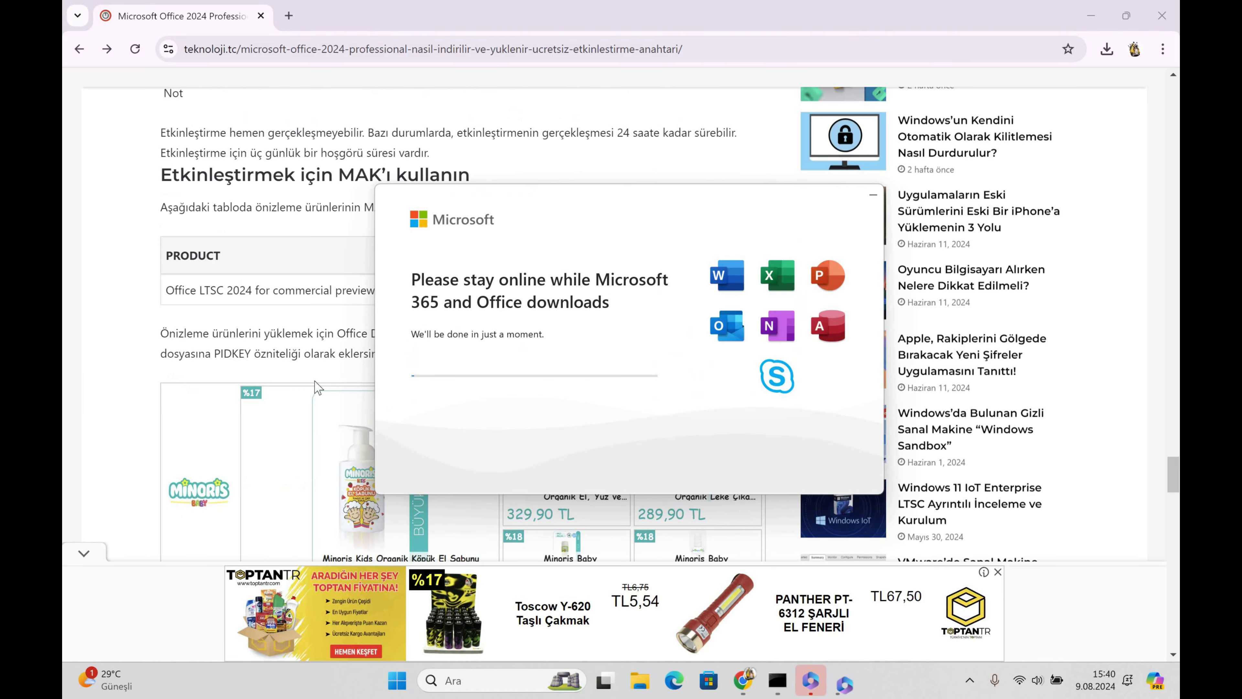
scroll(404, 398, down, 15)
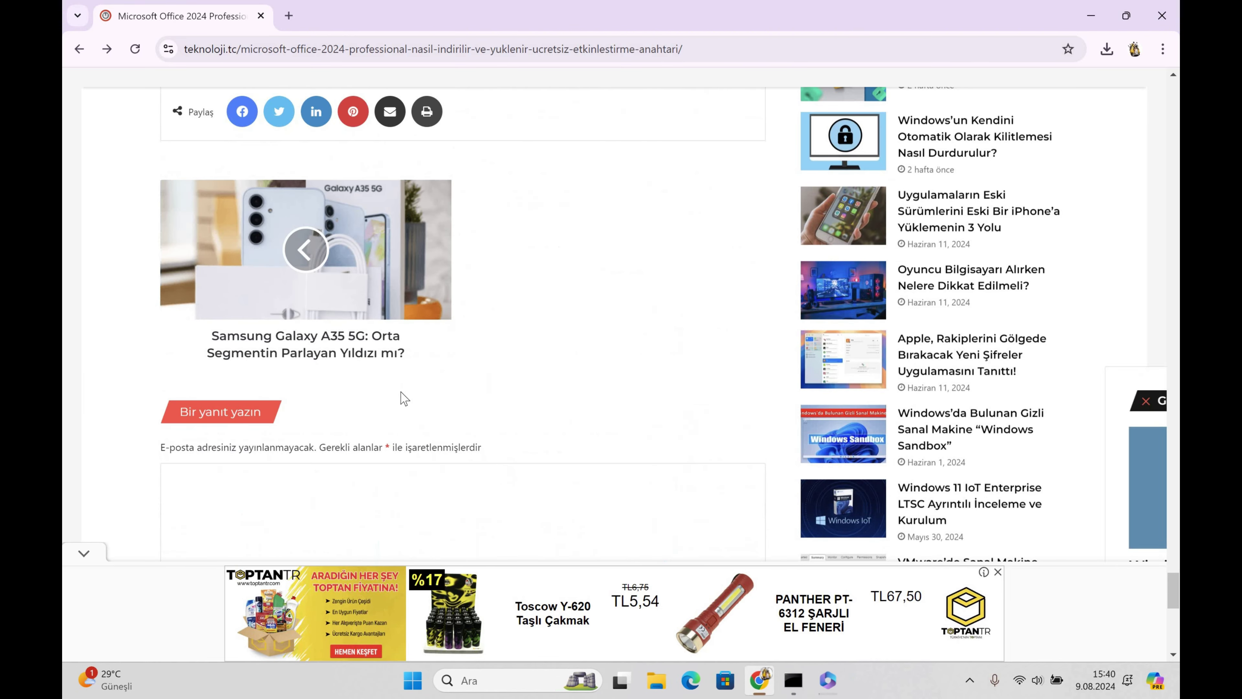
scroll(591, 336, up, 5)
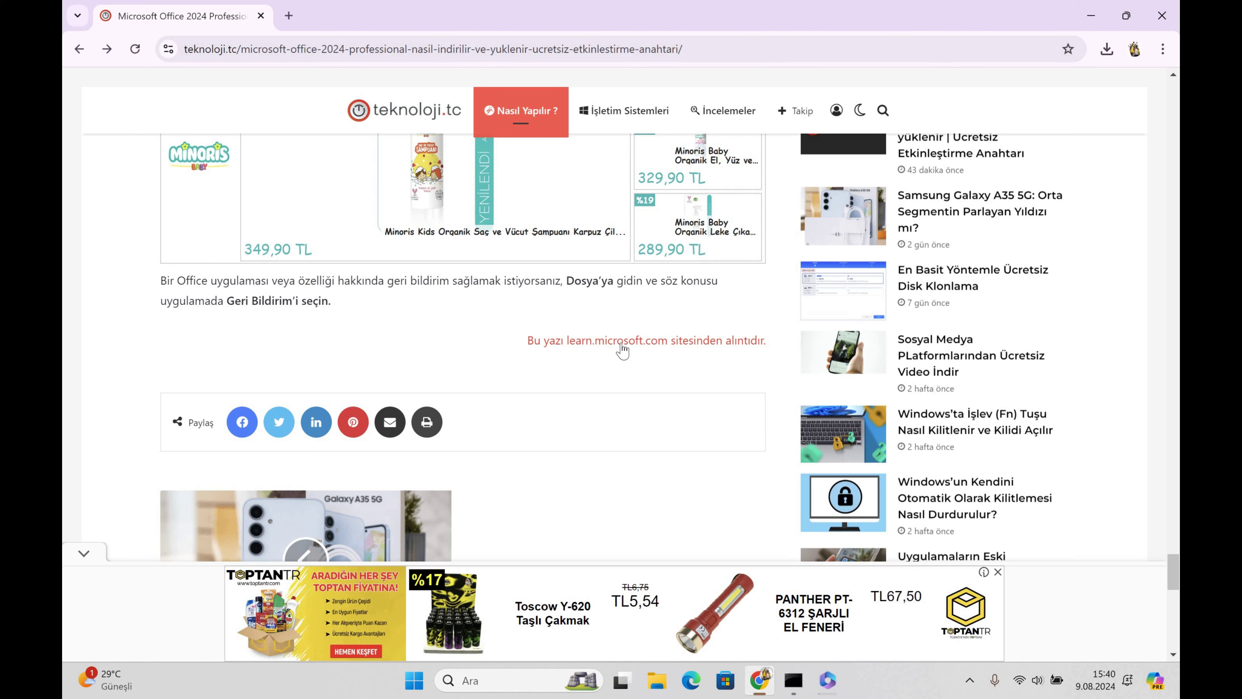
click(701, 341)
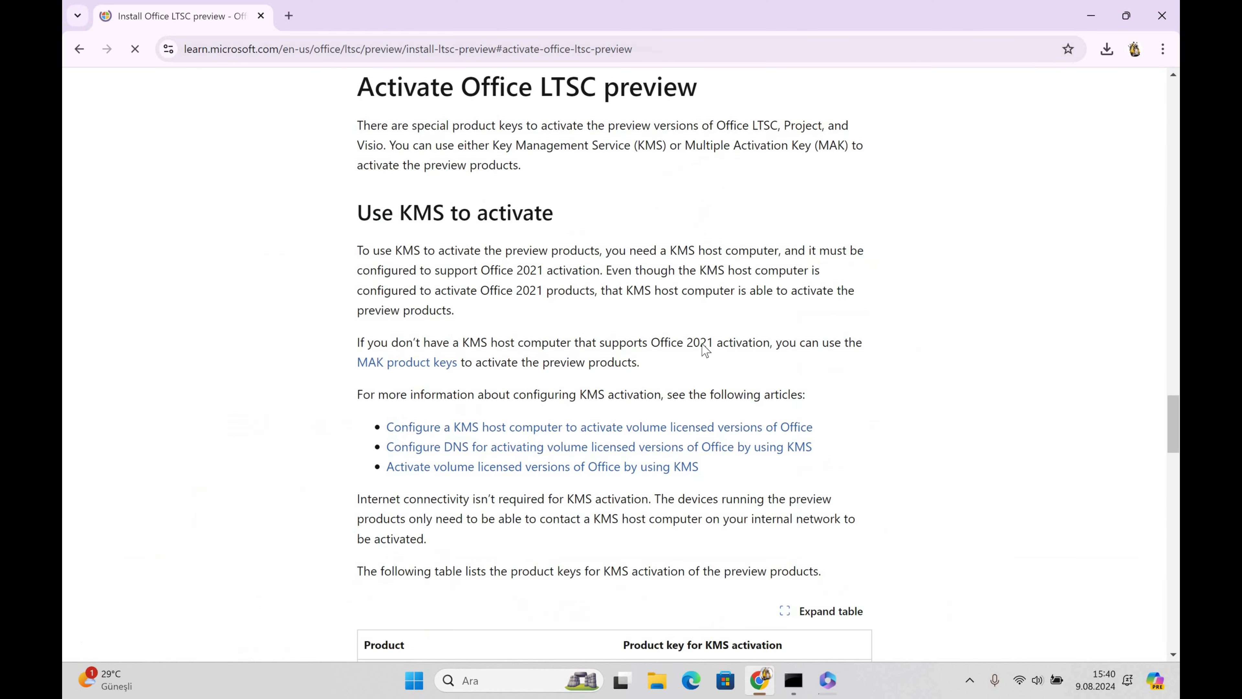
Examine the example configuration.xml, MAK activation and update sections of the Office LTSC preview installation page
scroll(704, 359, down, 7)
scroll(705, 358, down, 15)
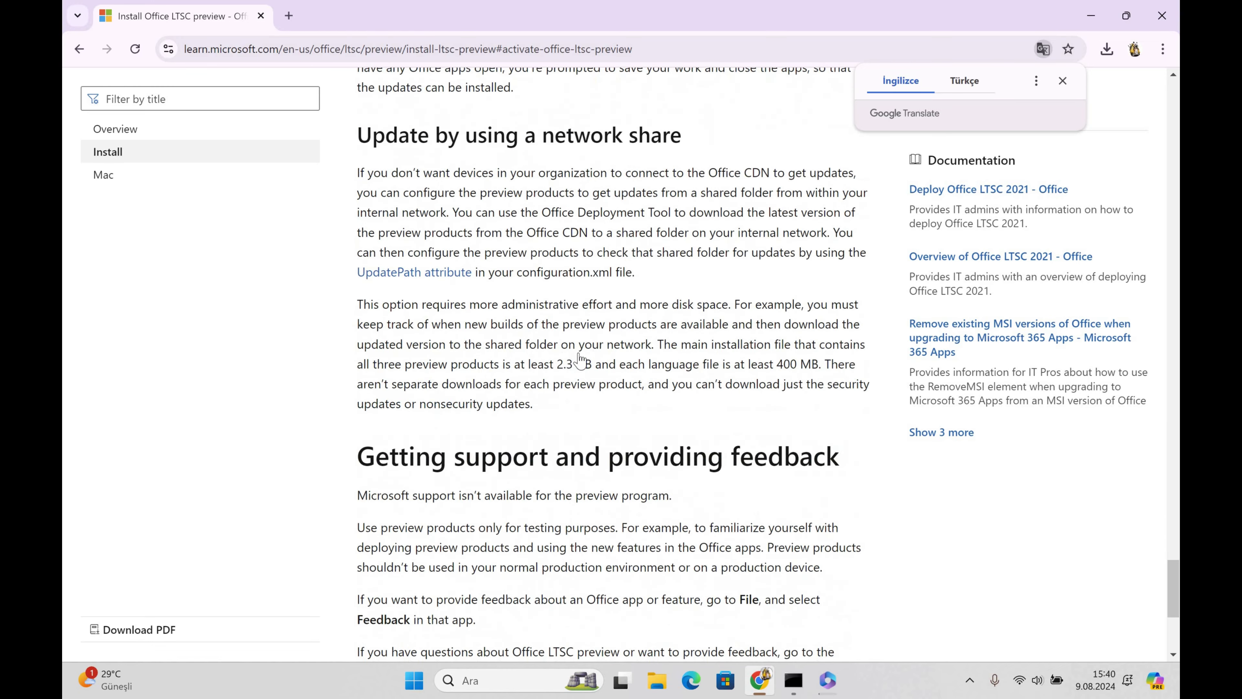
scroll(637, 369, up, 15)
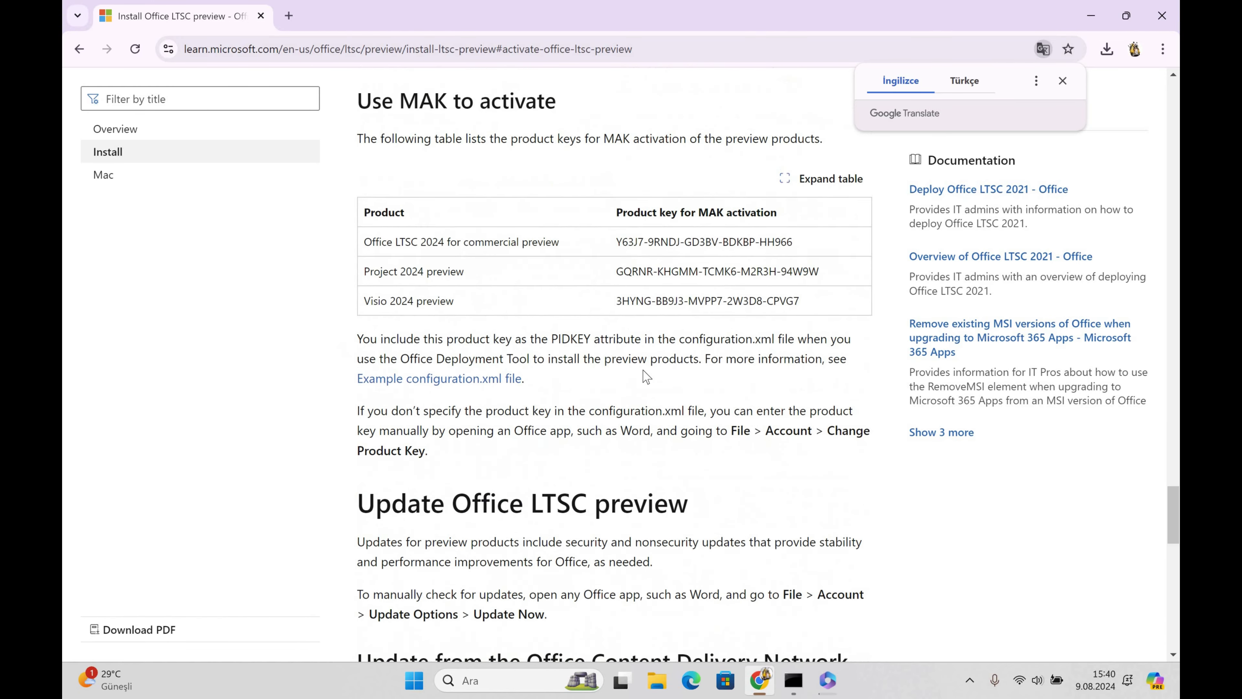
scroll(670, 389, up, 15)
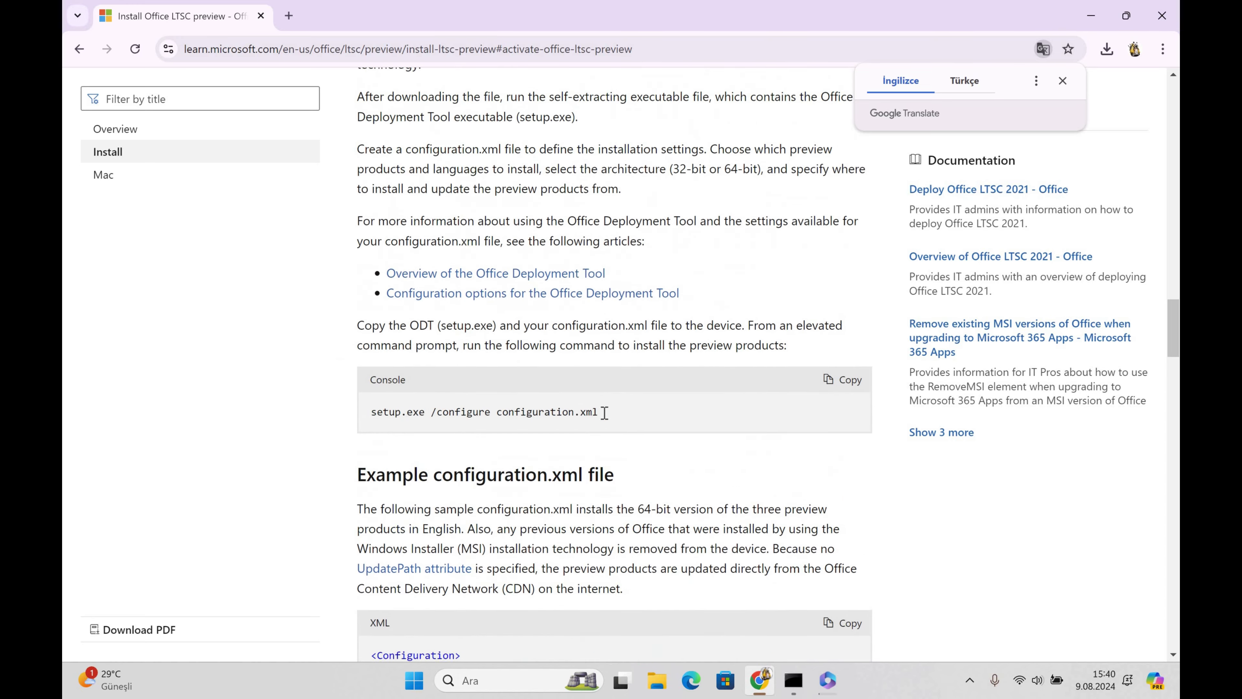
scroll(593, 333, down, 9)
scroll(593, 332, up, 6)
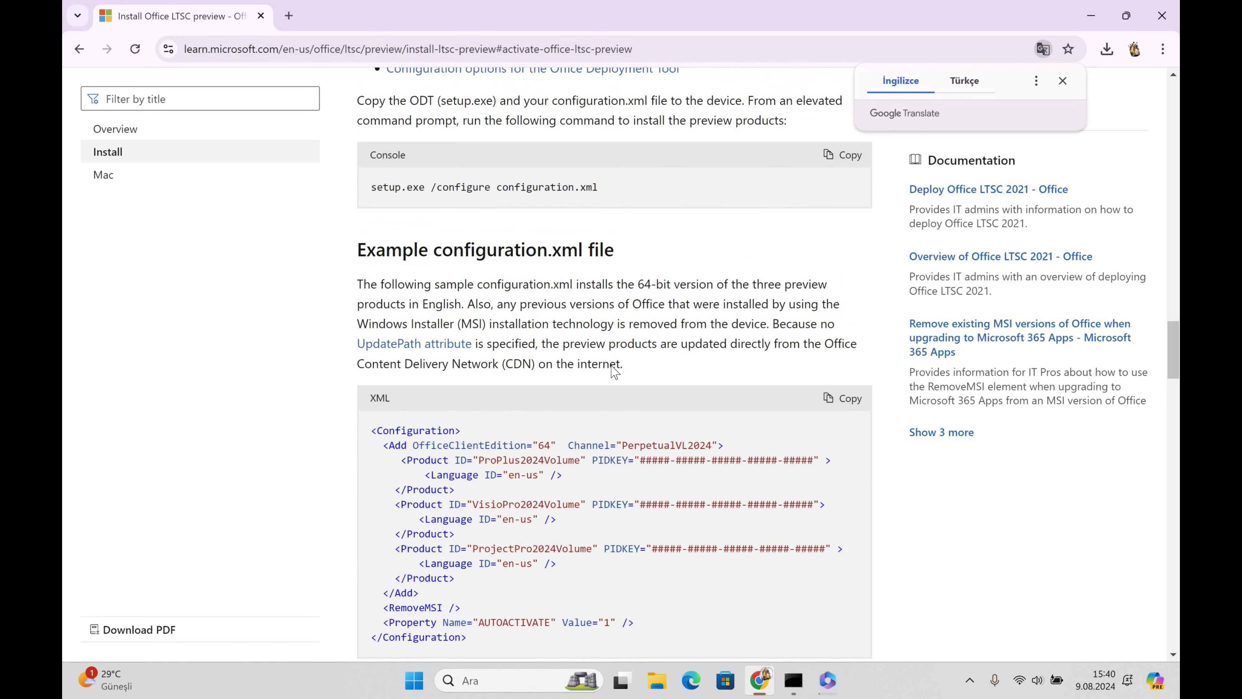
scroll(636, 372, down, 14)
scroll(812, 266, down, 10)
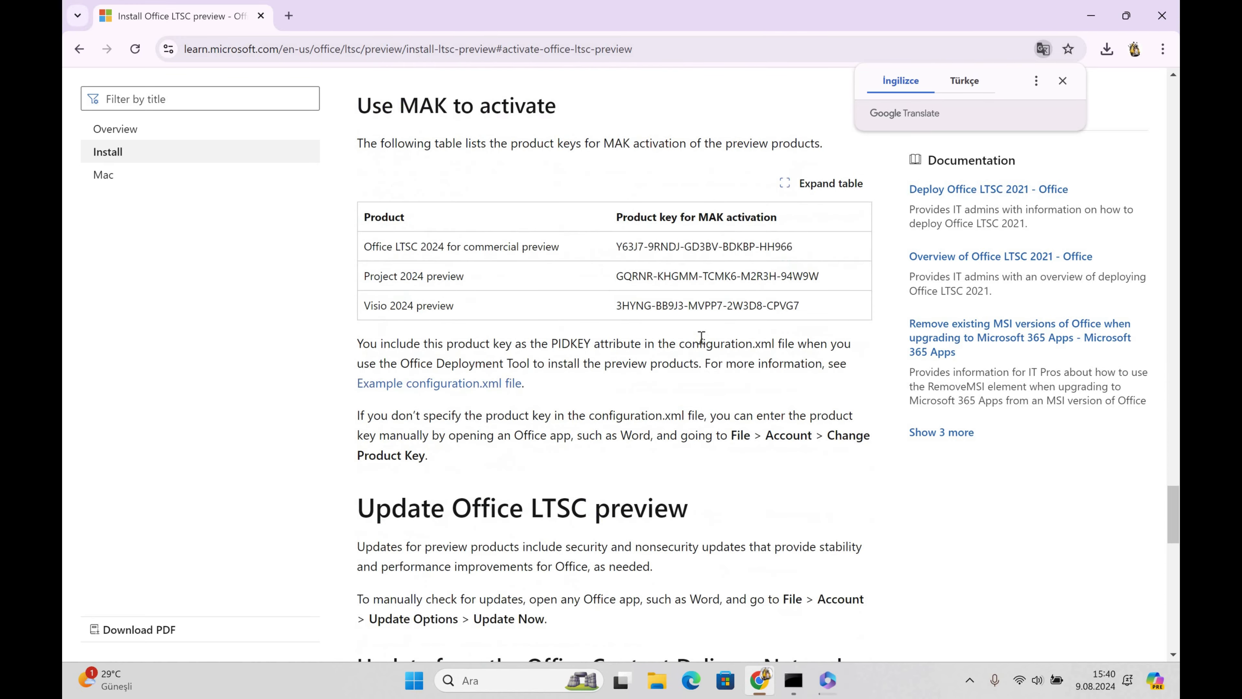
scroll(693, 214, down, 10)
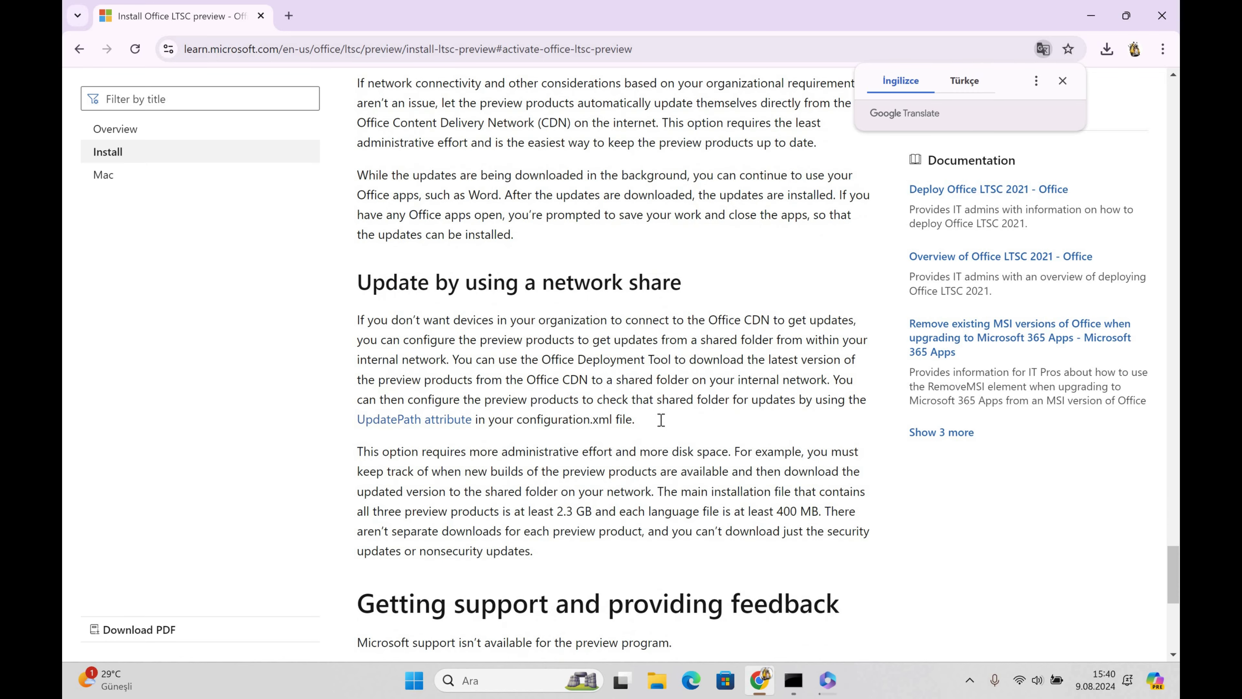
scroll(660, 420, up, 10)
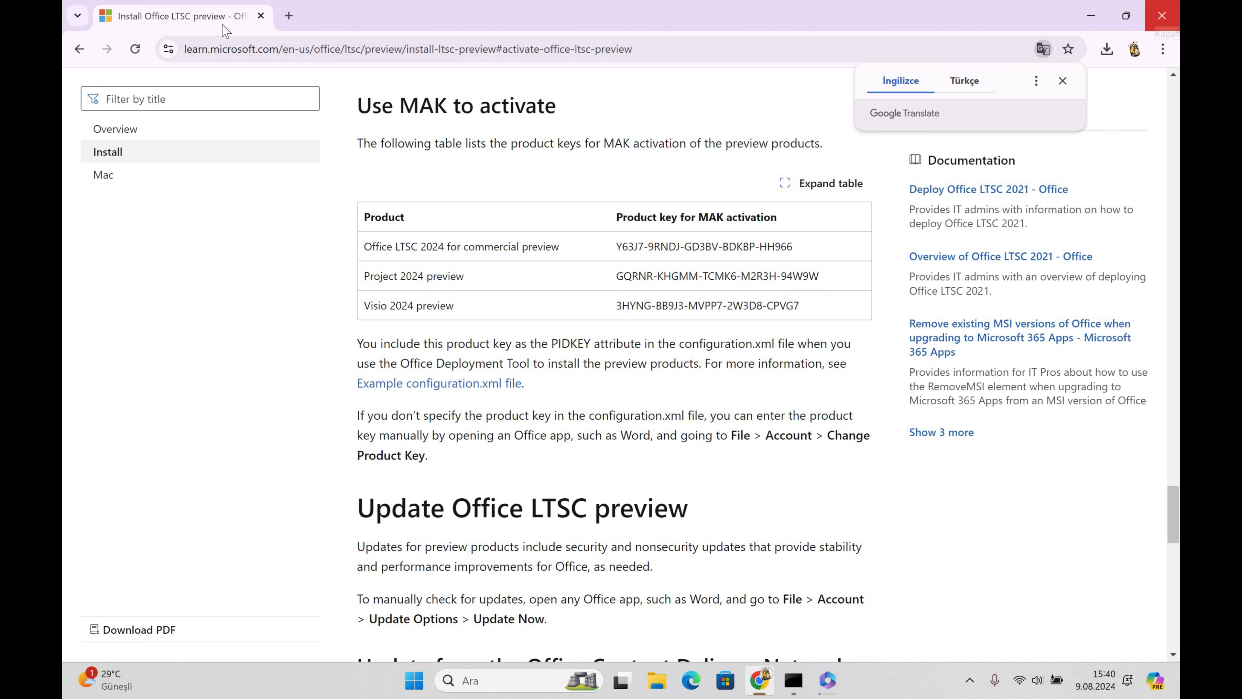
Return to the article, wait for the Office installation to finish and close the installer
key(alt+Left)
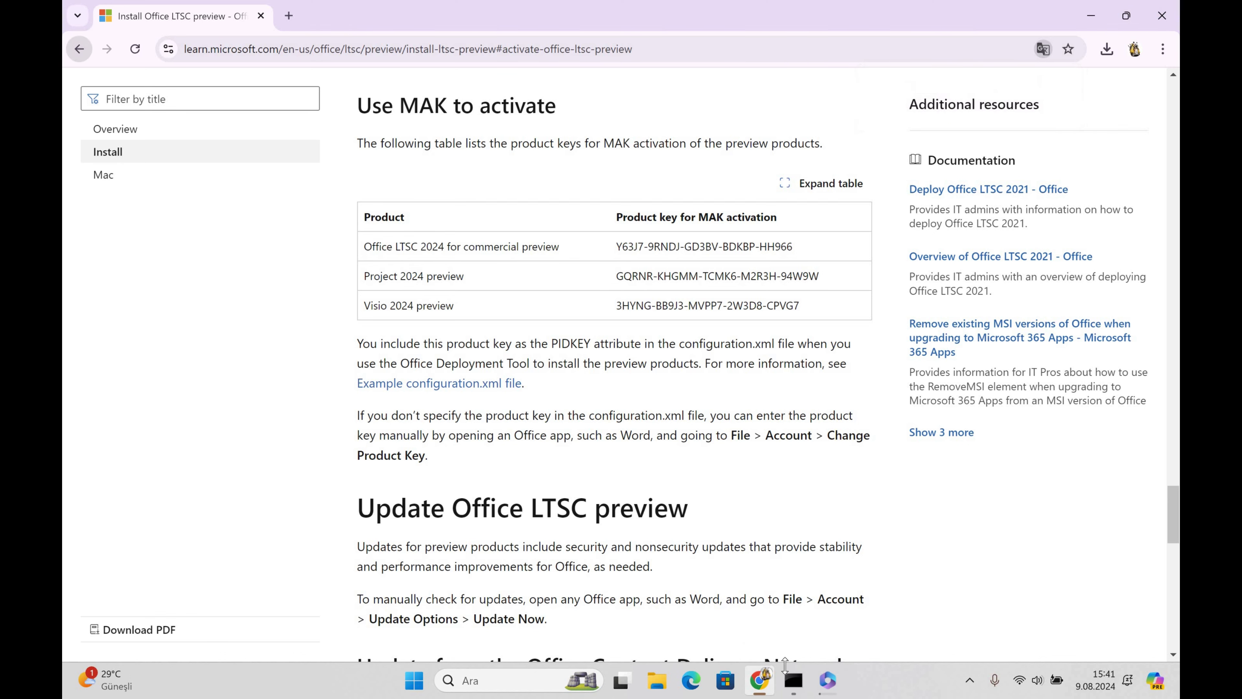
click(827, 680)
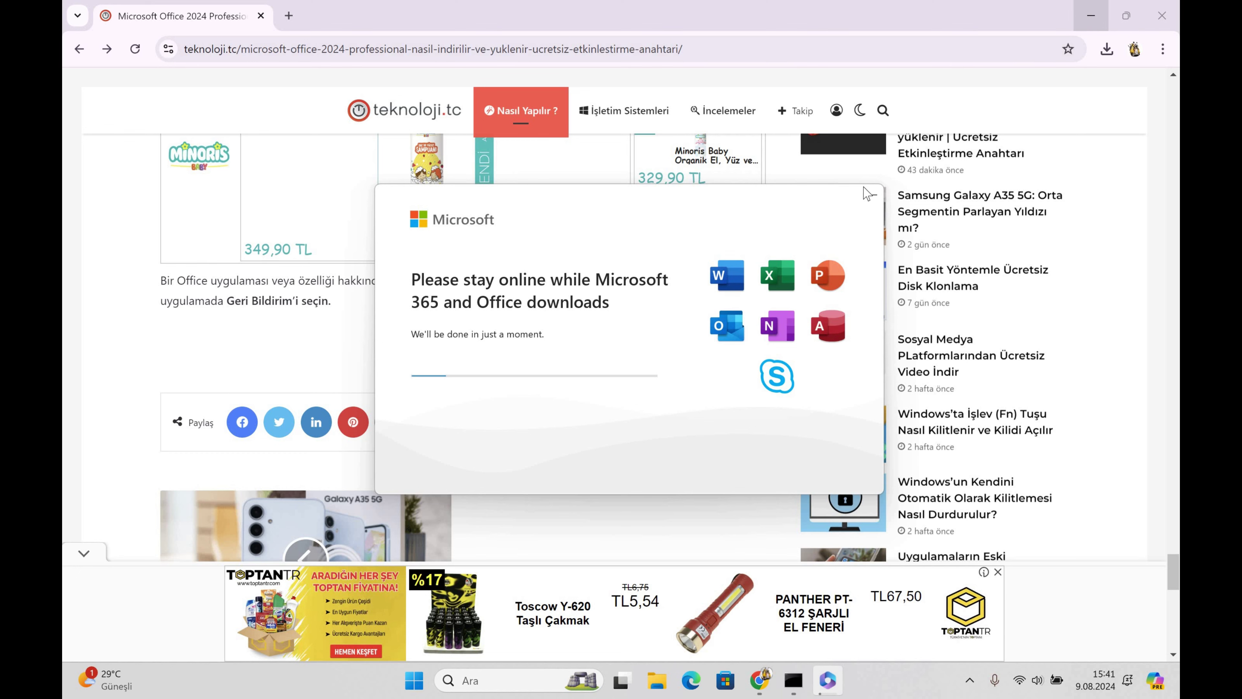
click(873, 195)
key(super+d)
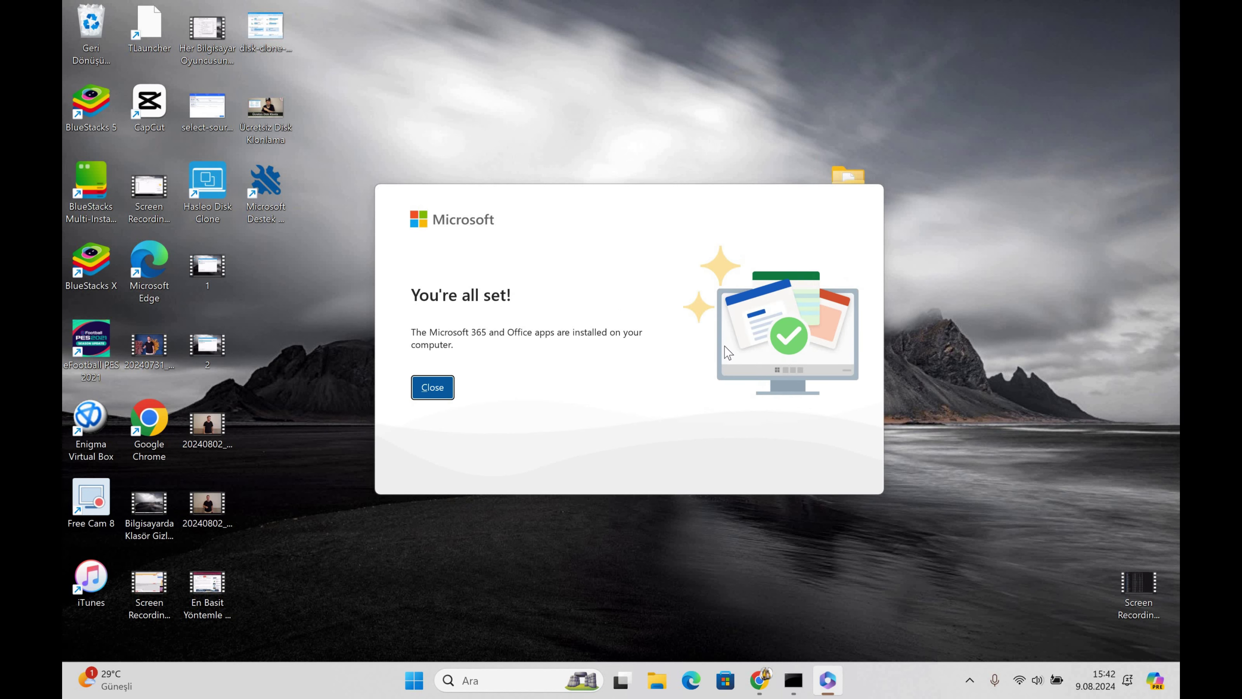
click(431, 387)
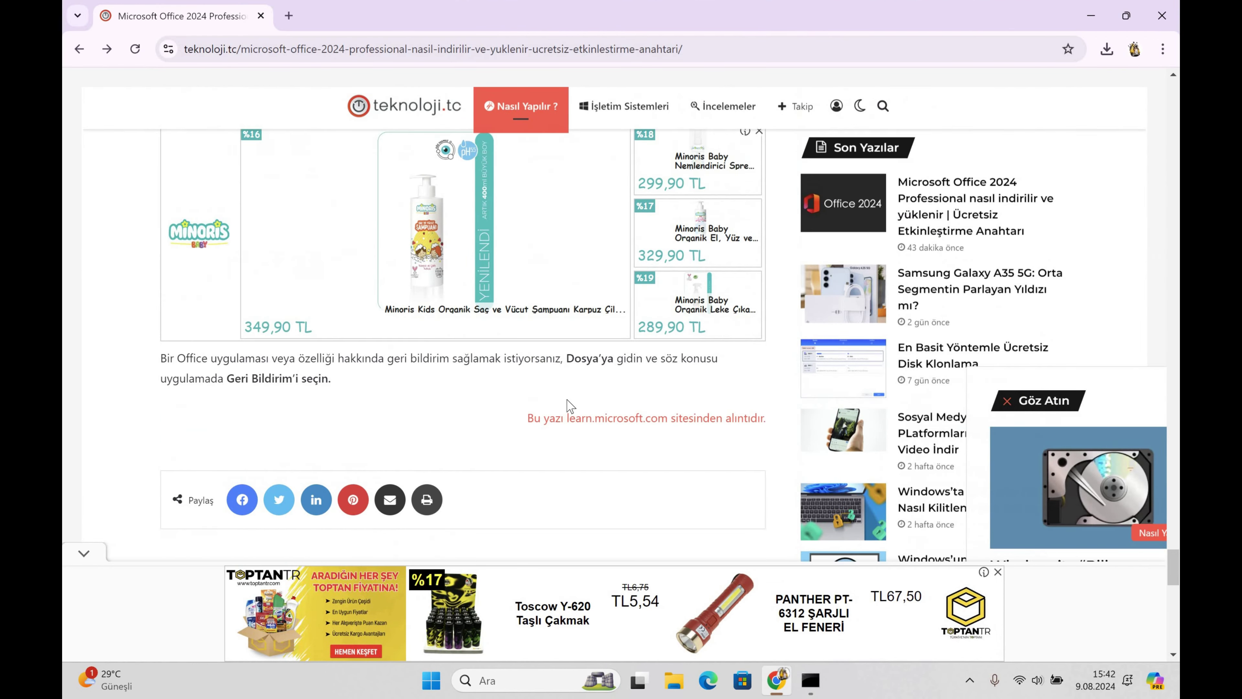
Find the MAK activation table in the article and copy the Office LTSC 2024 product key
scroll(564, 406, up, 5)
scroll(564, 406, up, 15)
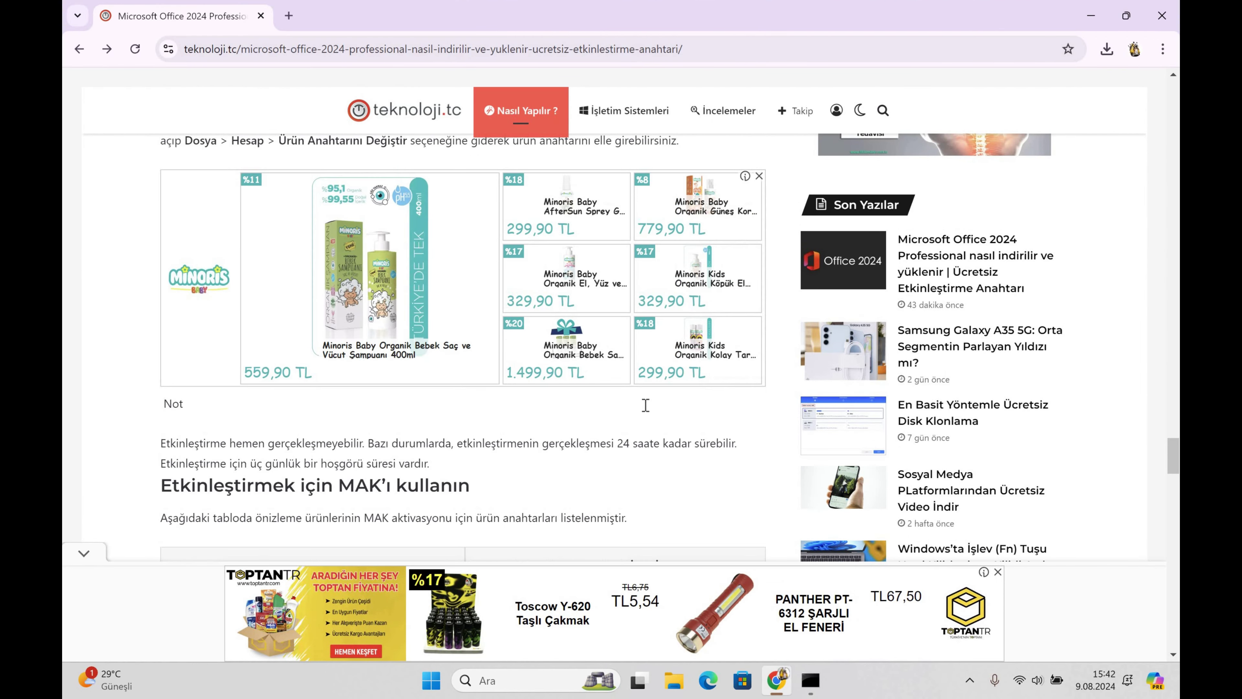
drag(690, 417, 470, 420)
scroll(563, 455, up, 8)
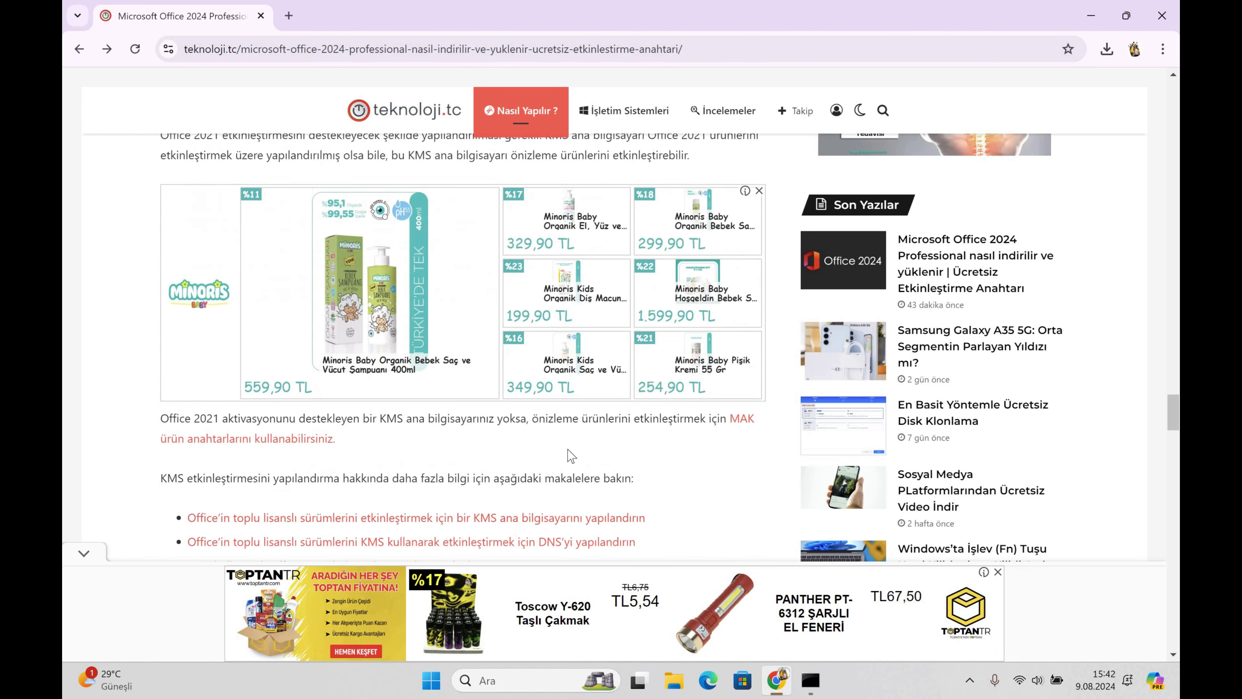
scroll(567, 456, up, 10)
scroll(568, 456, down, 10)
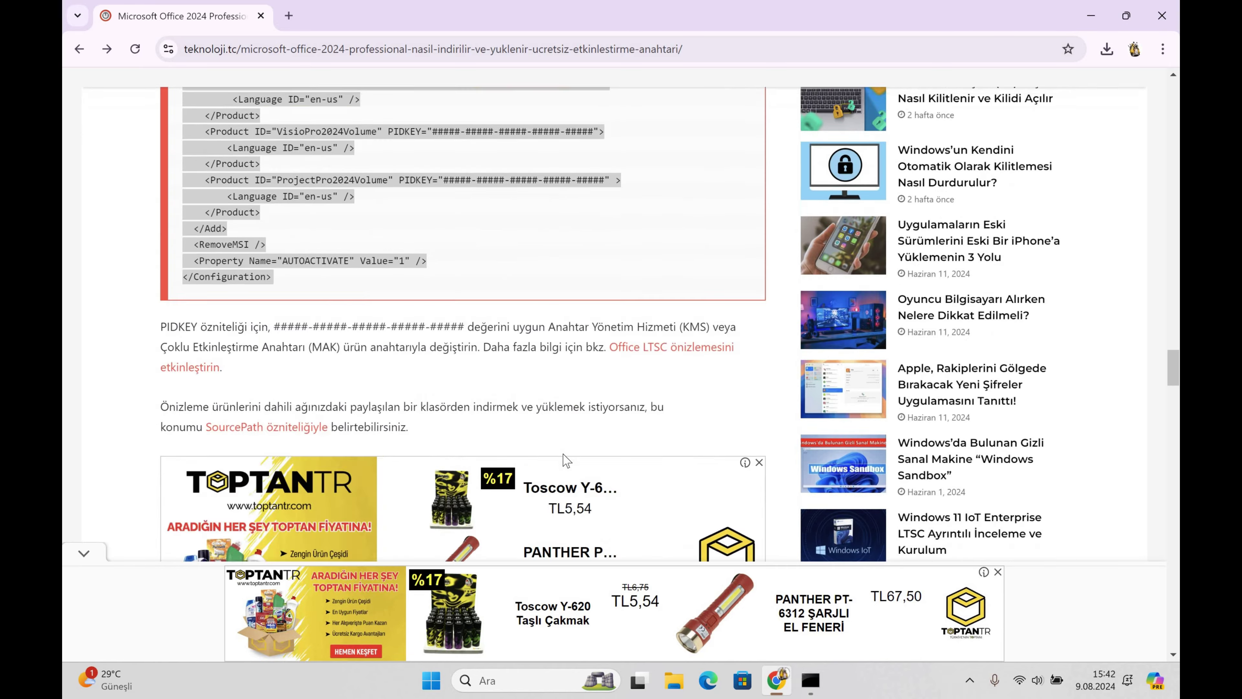
scroll(576, 451, down, 20)
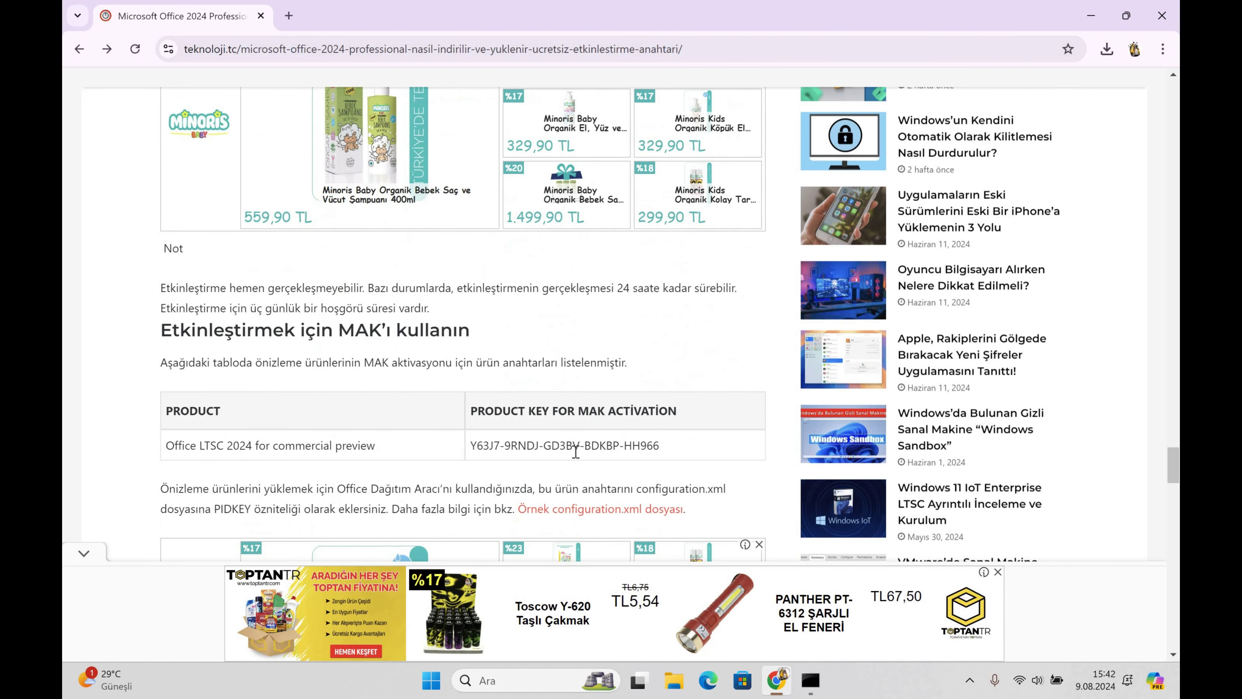
triple_click(586, 443)
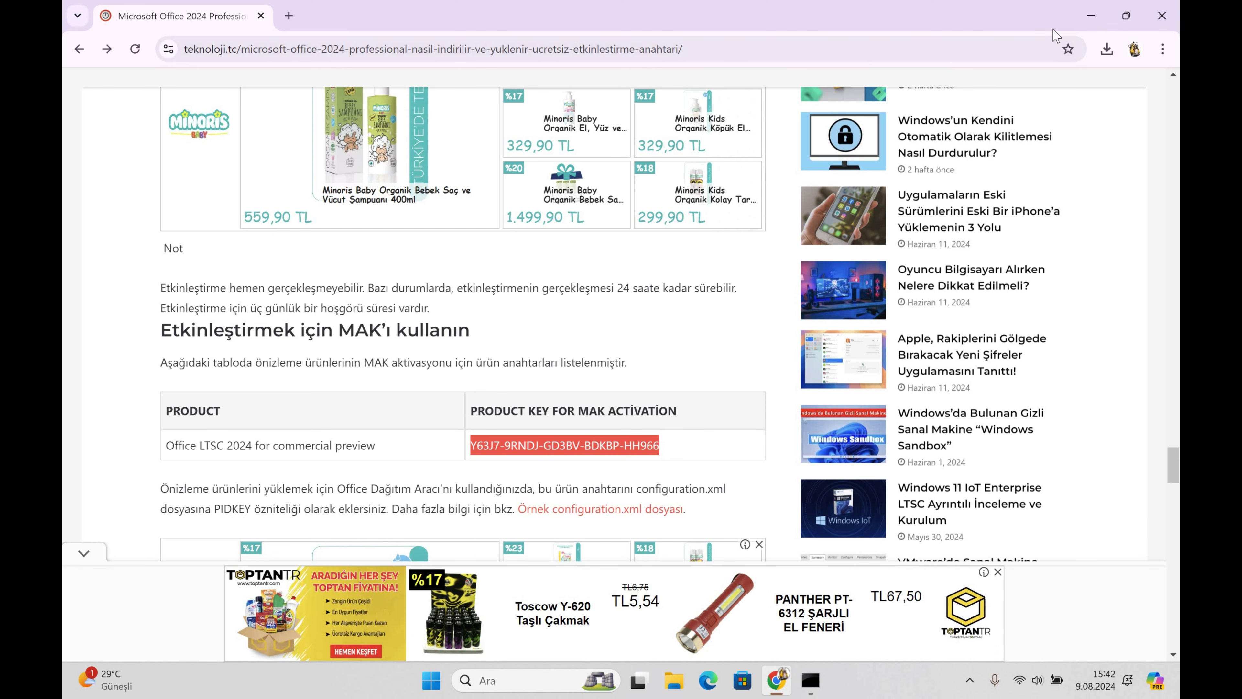
Return to the desktop, search Windows for word and launch the Word application
key(super+d)
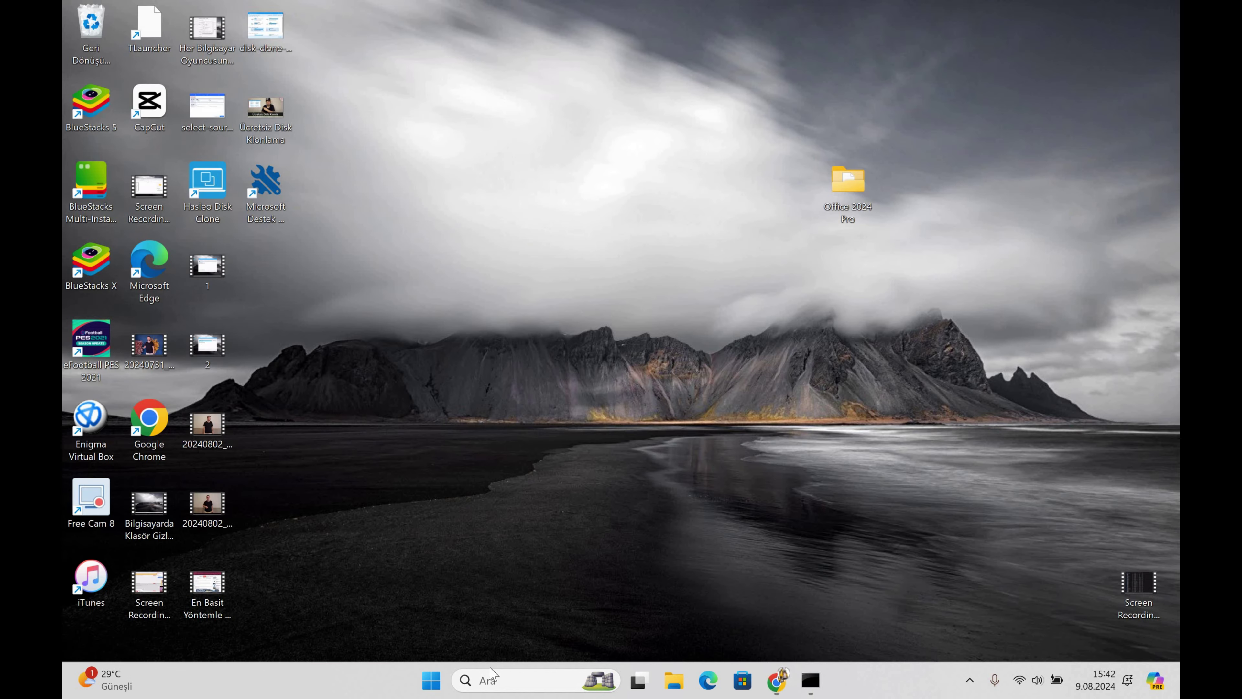
click(494, 678)
text(word)
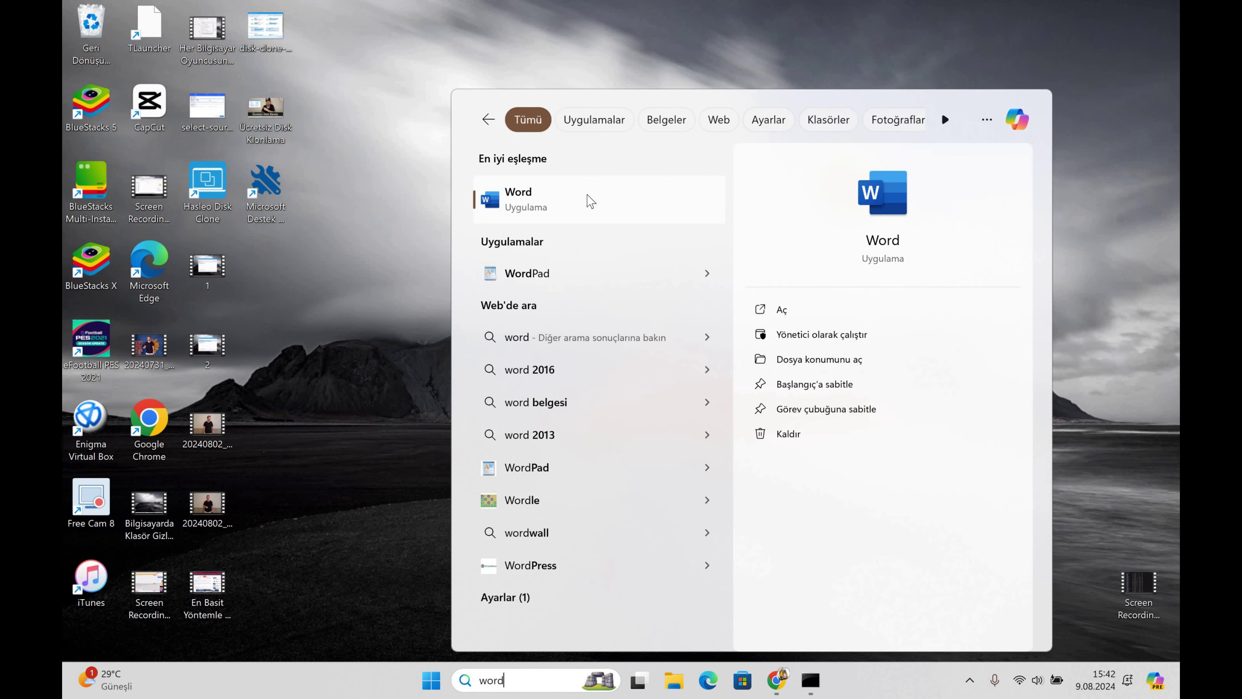
click(590, 204)
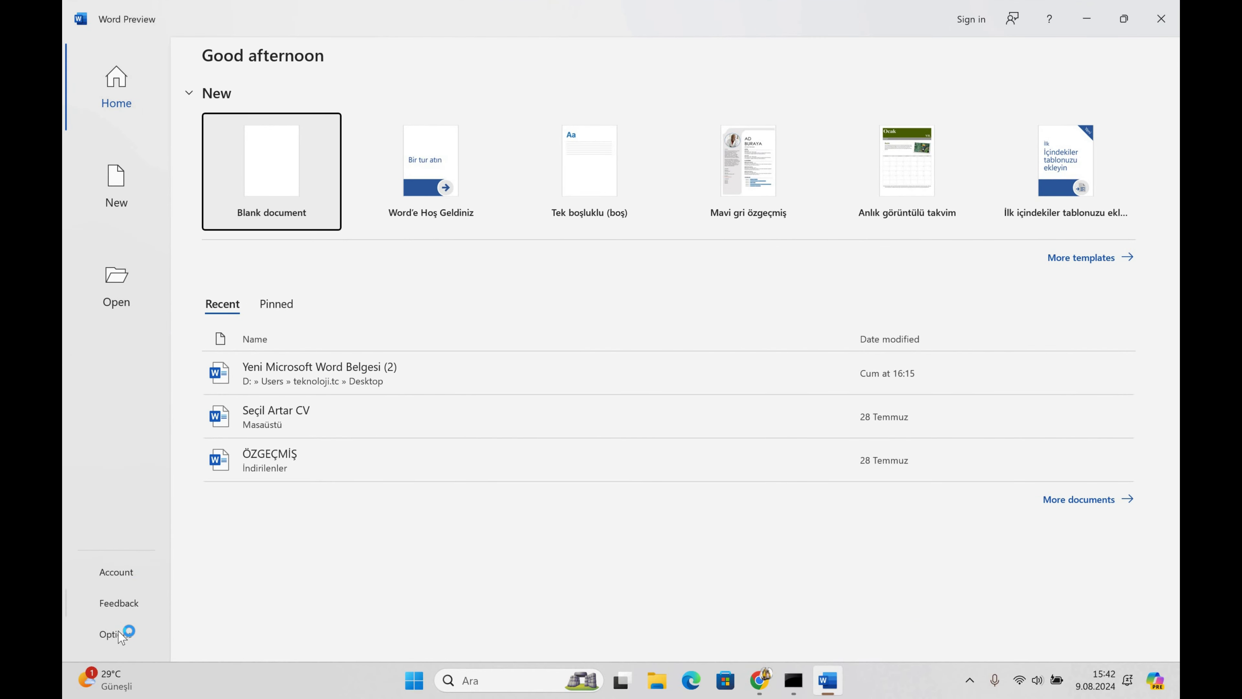
Change the product key on Word's Account page by pasting and submitting the copied MAK product key
click(117, 634)
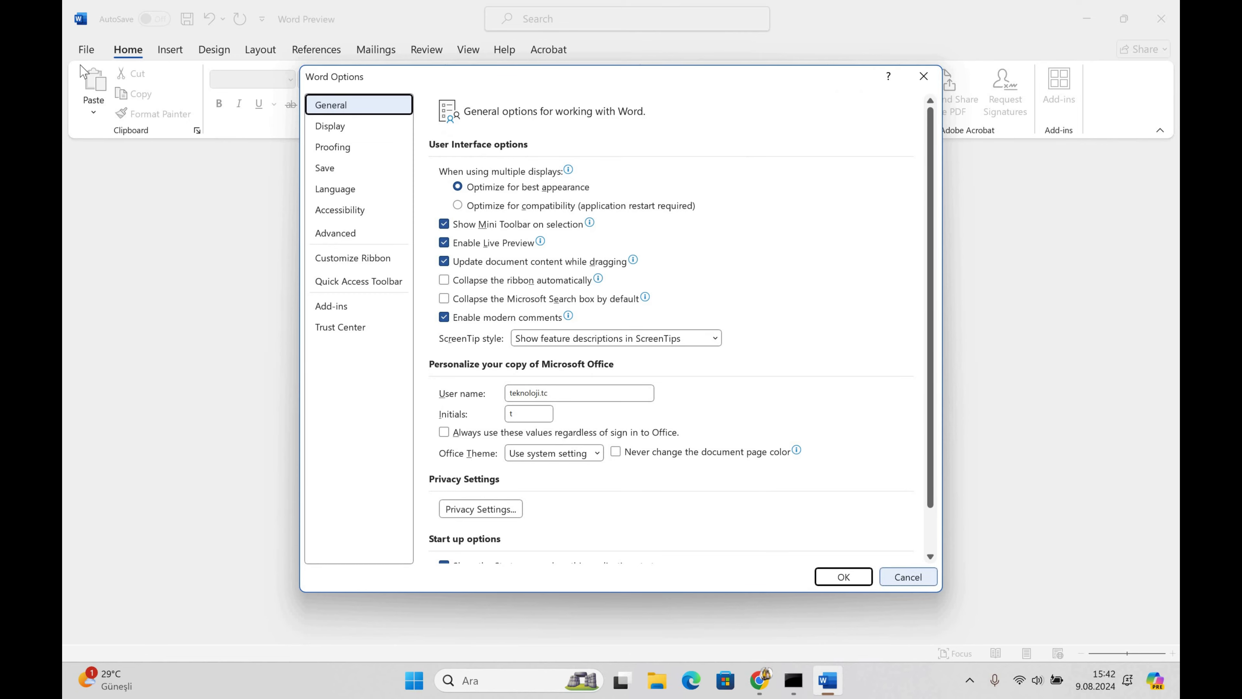
click(908, 577)
click(93, 51)
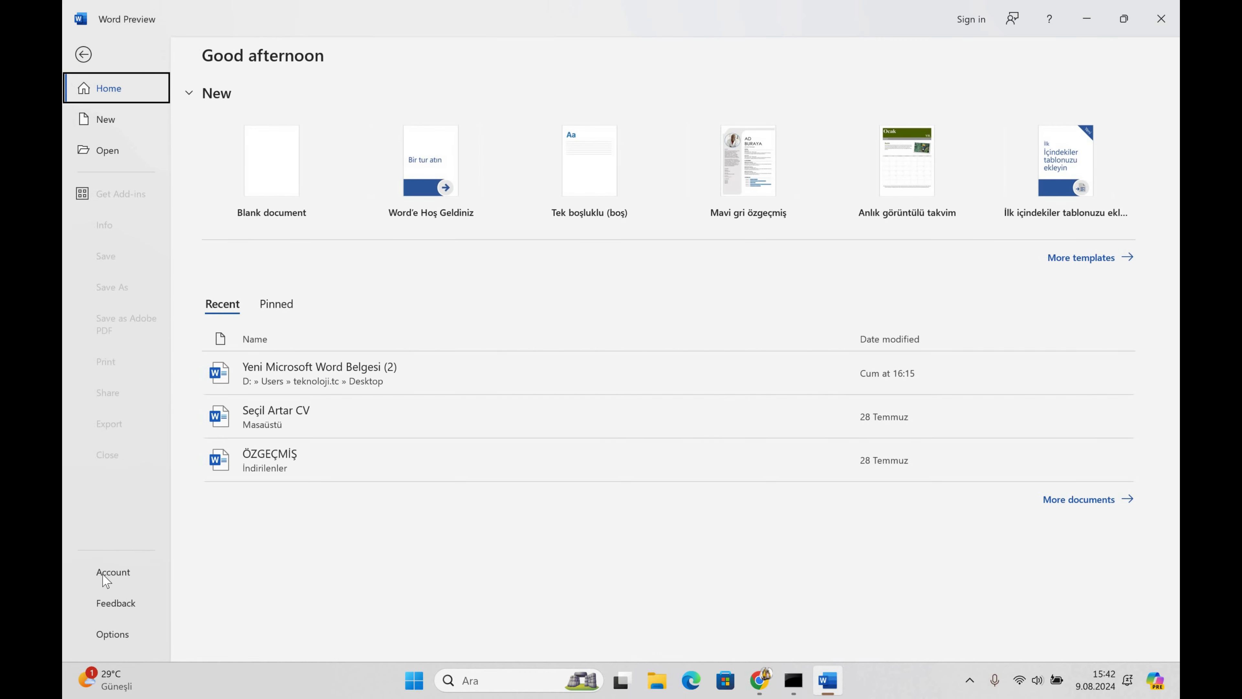
click(106, 577)
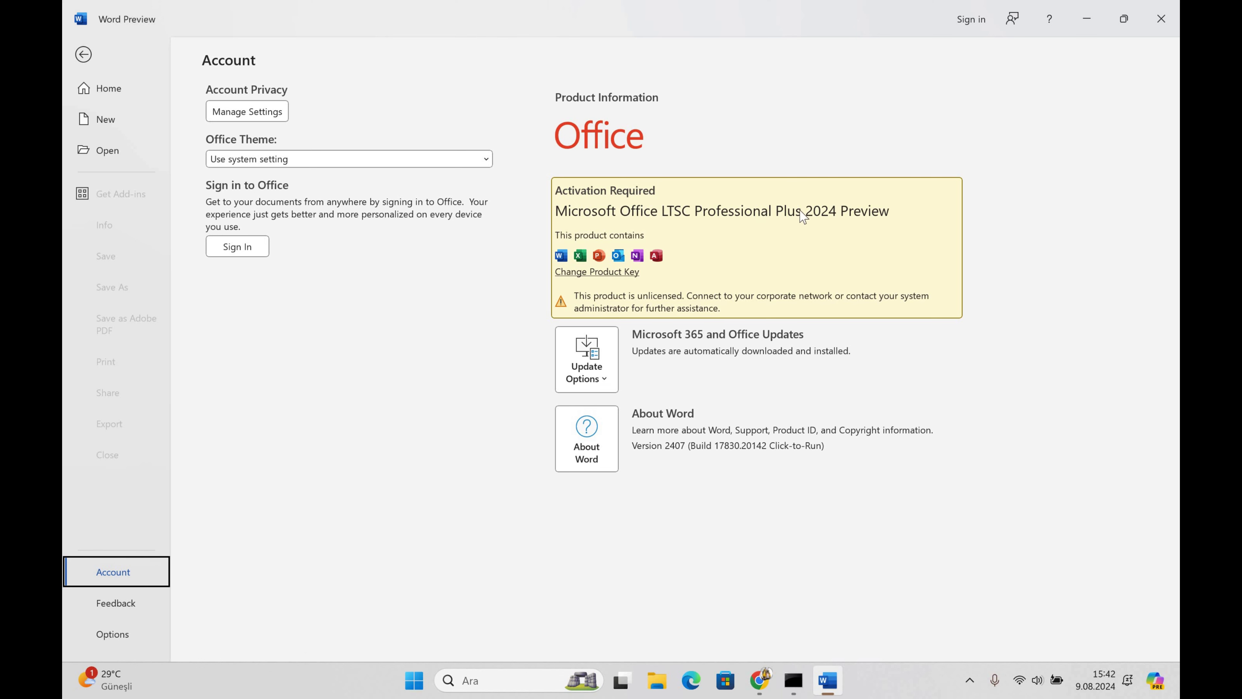
click(605, 275)
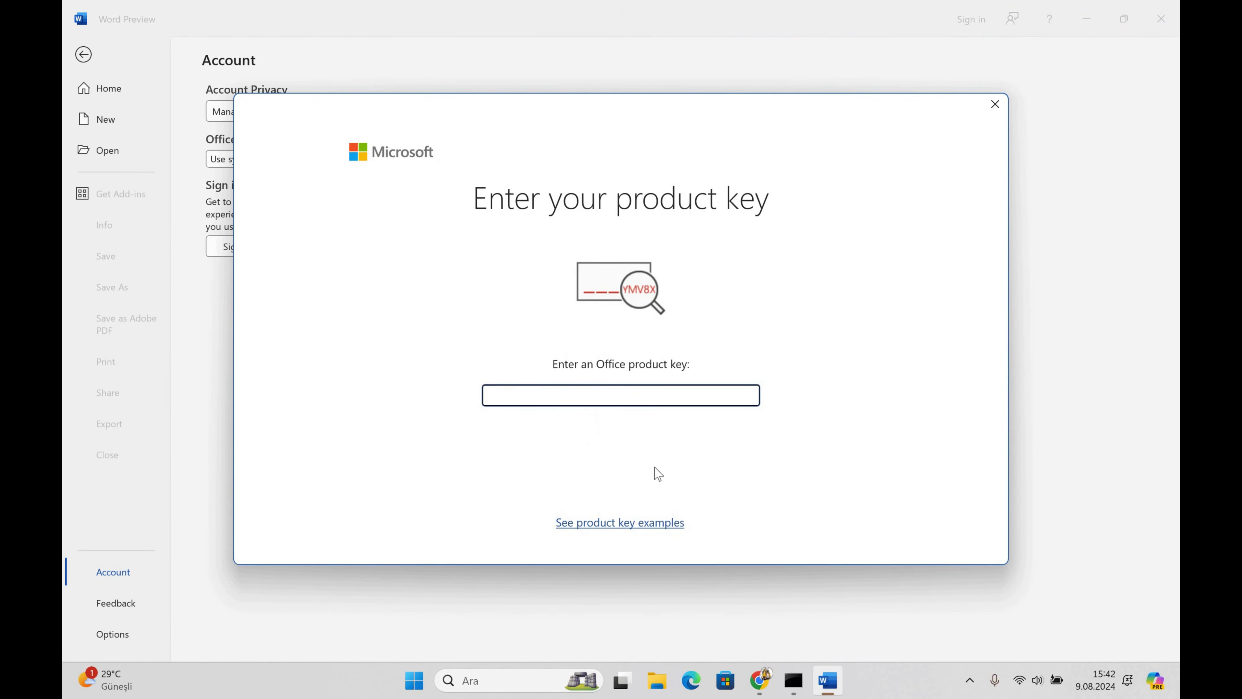
key(ctrl+v)
click(648, 475)
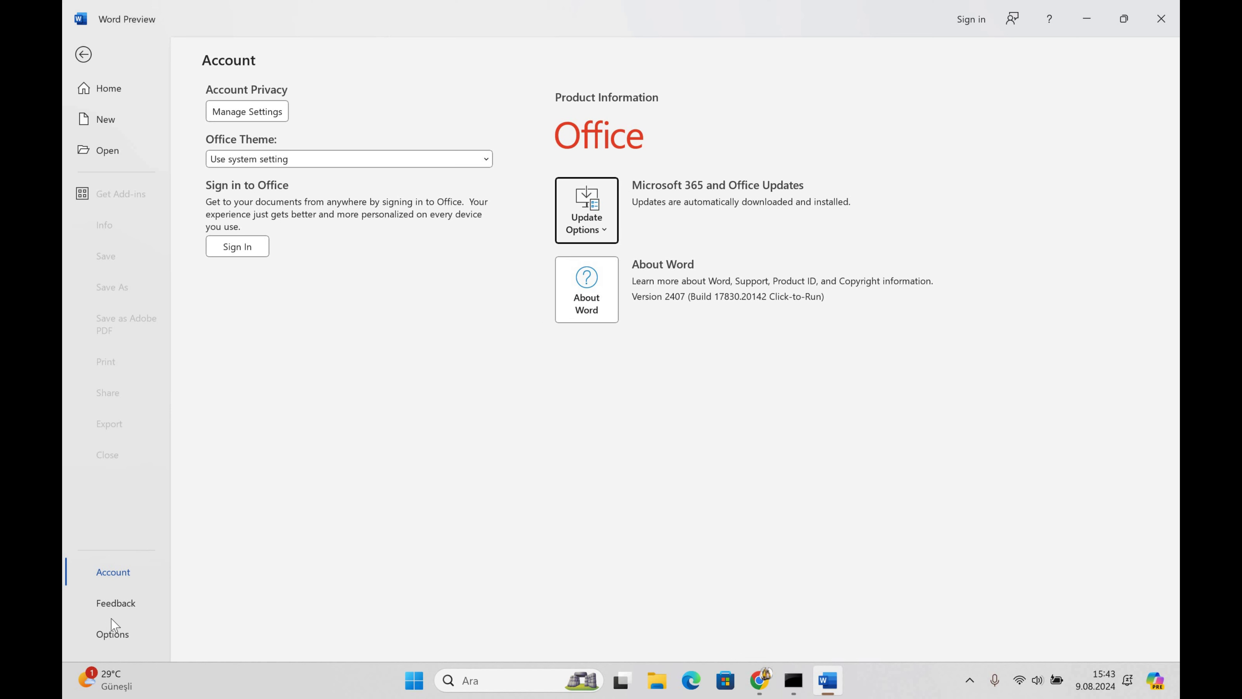
Install Turkish [Türkçe] as the Office display language from Word's language options and let the installer close Word to continue
click(117, 633)
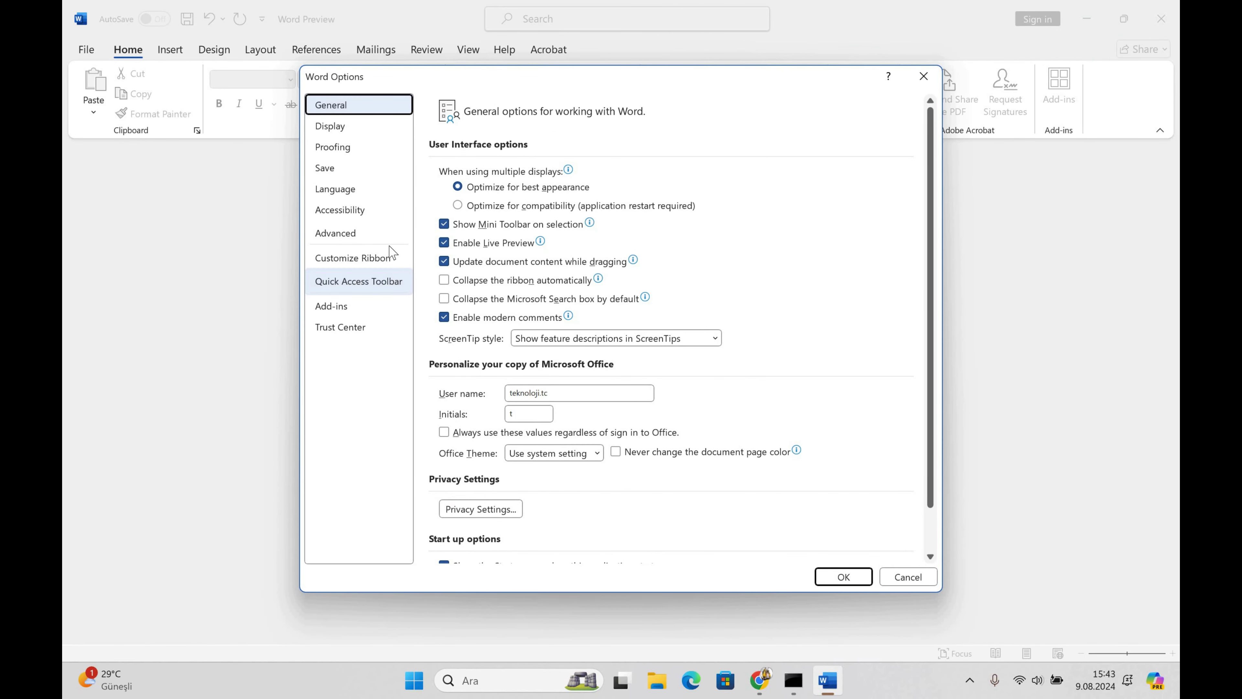
click(319, 196)
click(860, 217)
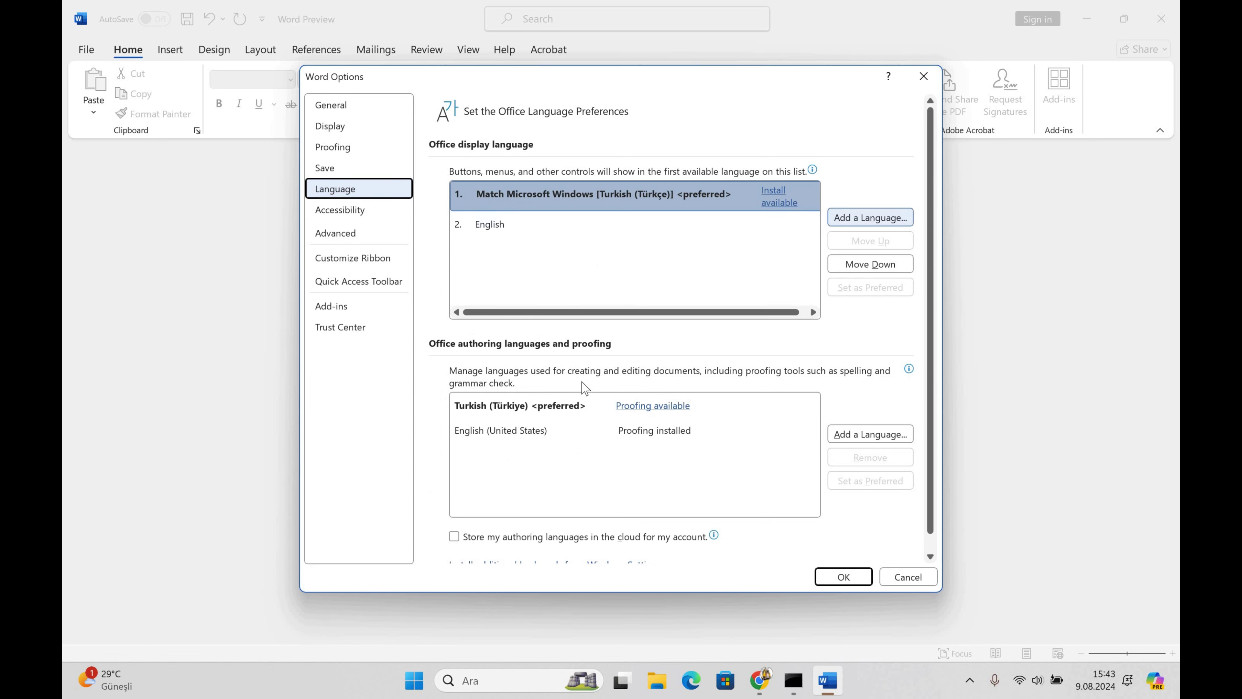
scroll(589, 440, down, 20)
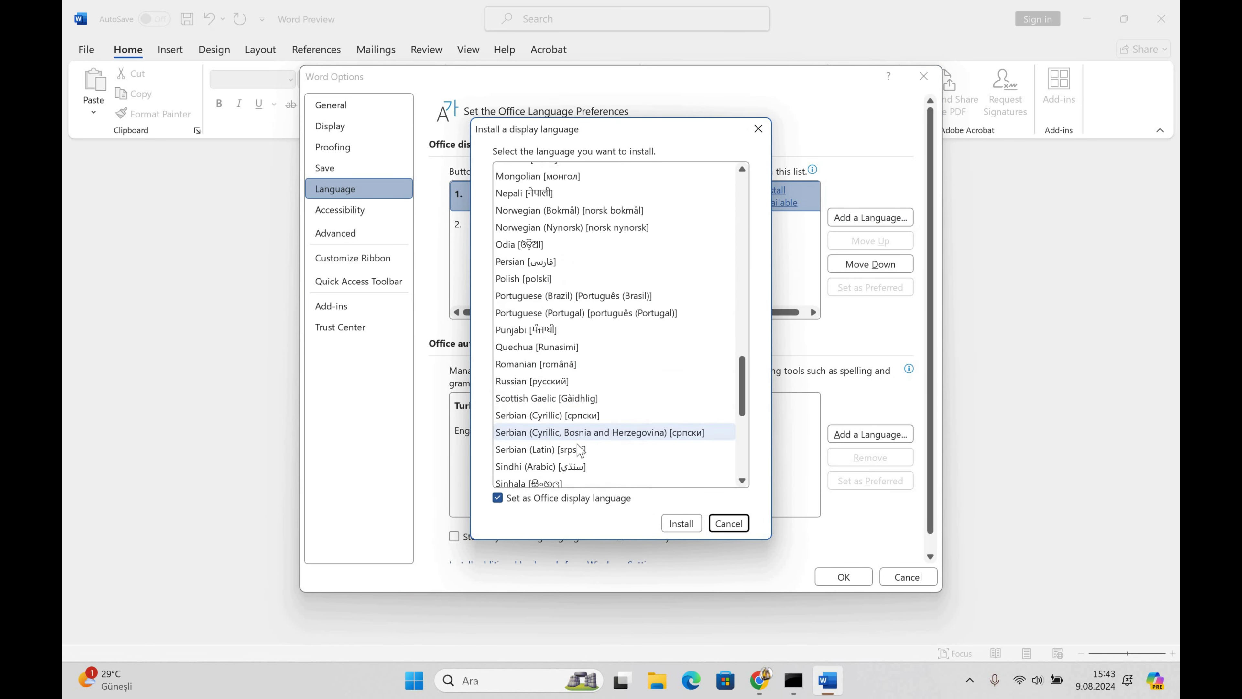
click(521, 342)
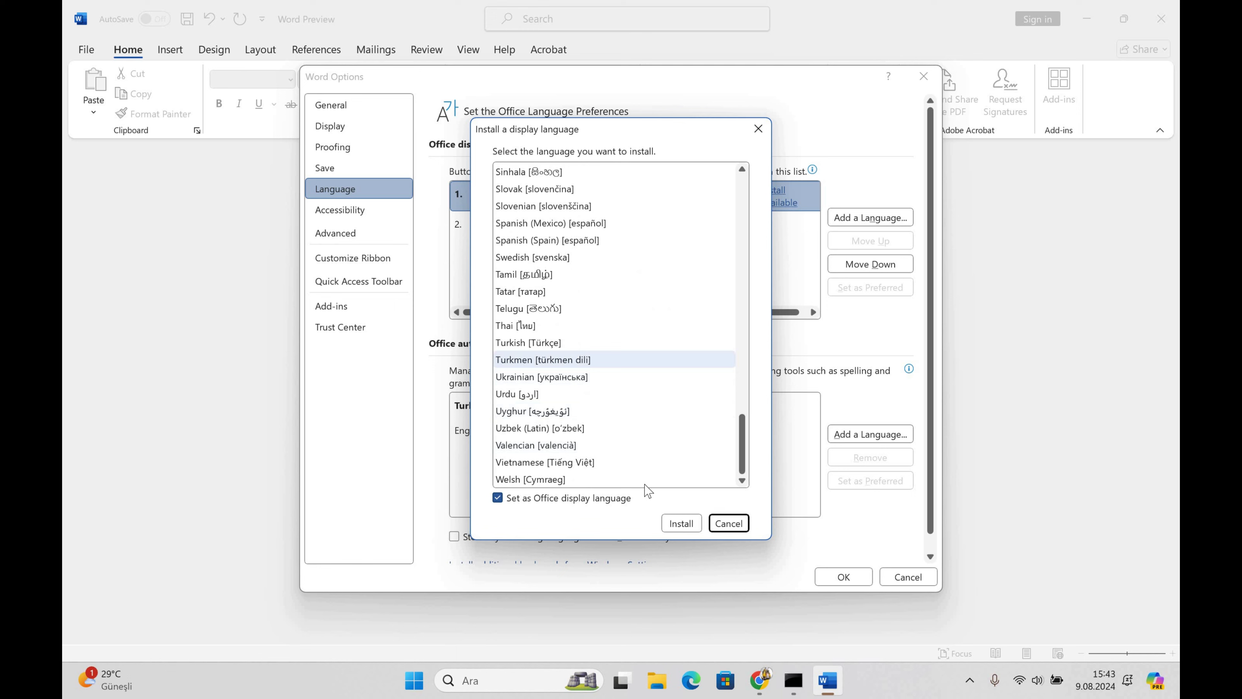
click(679, 523)
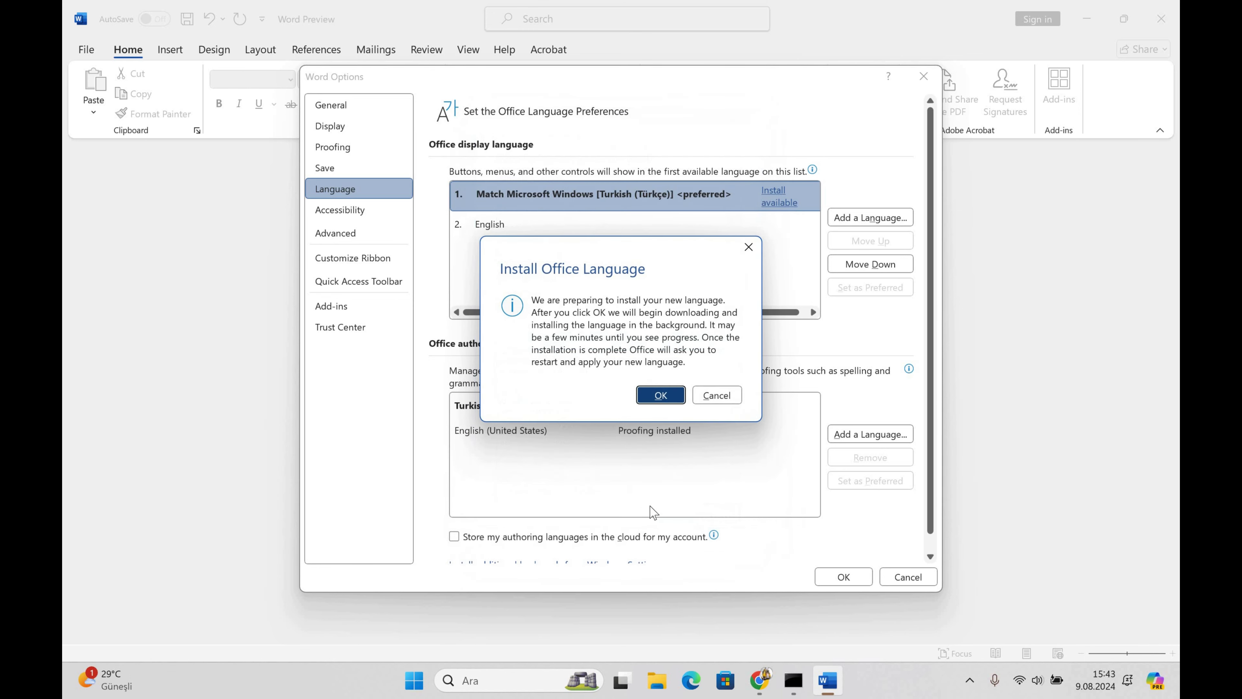
key(Return)
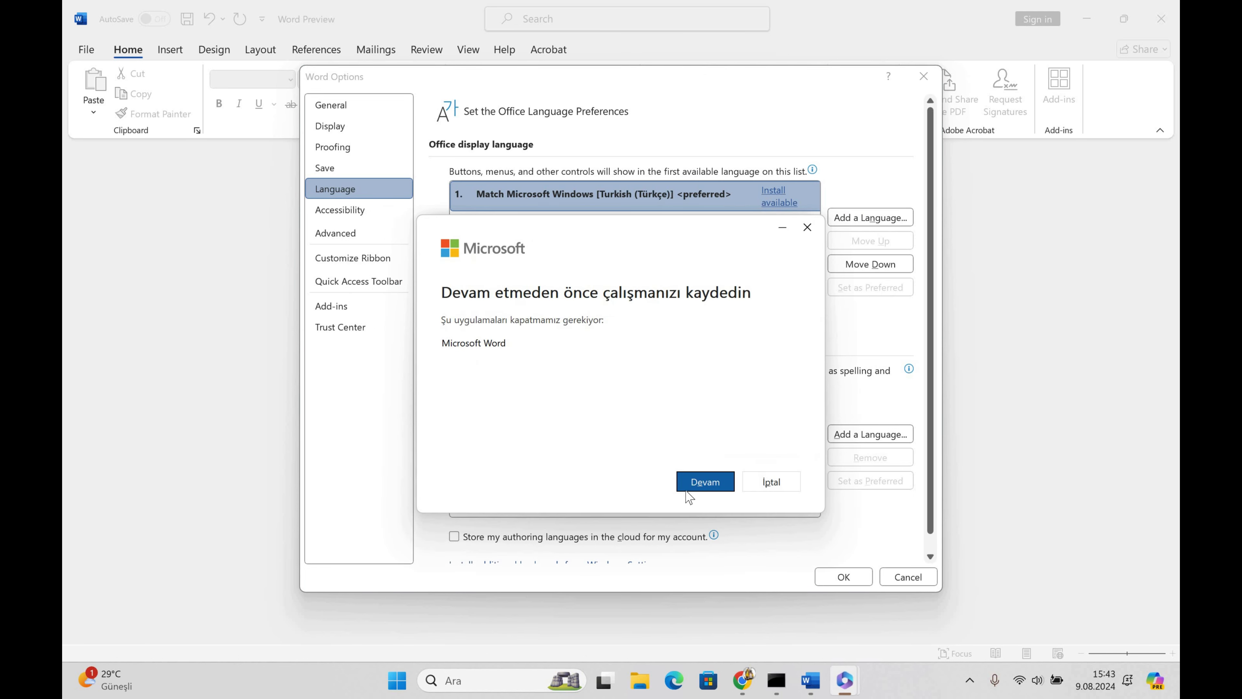
click(705, 482)
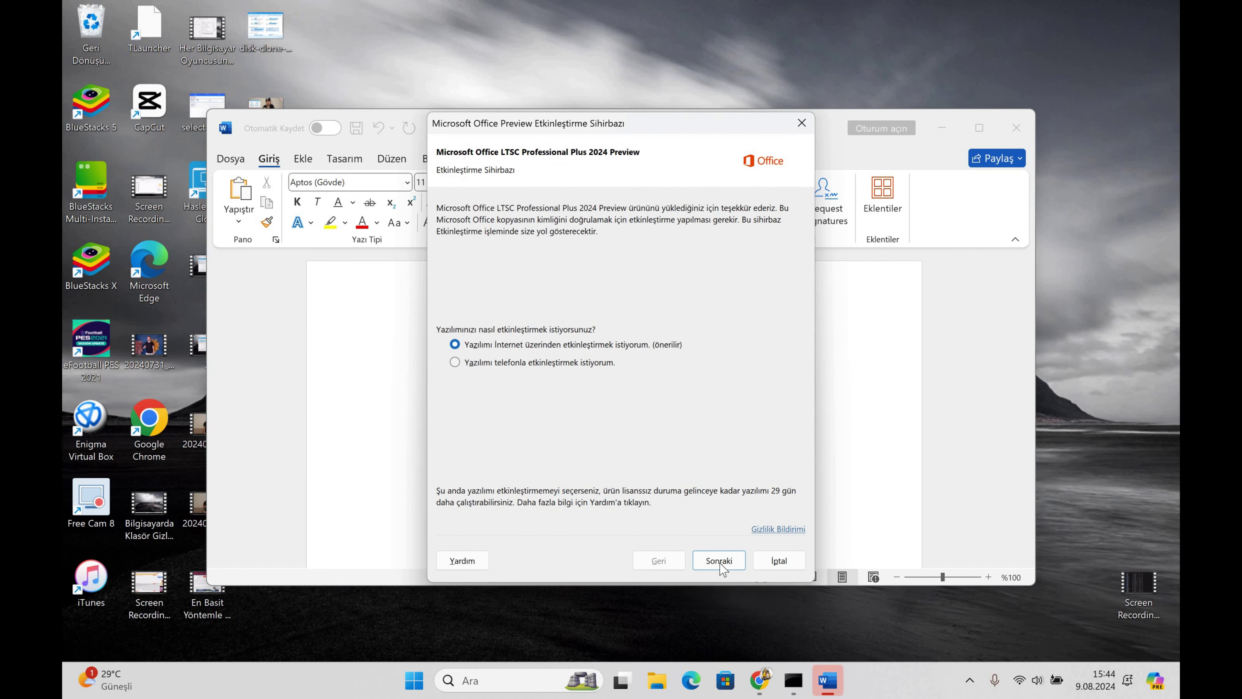
Activate Office LTSC Professional Plus 2024 over the internet with the activation wizard, close the wizard and maximize the Word window
click(721, 564)
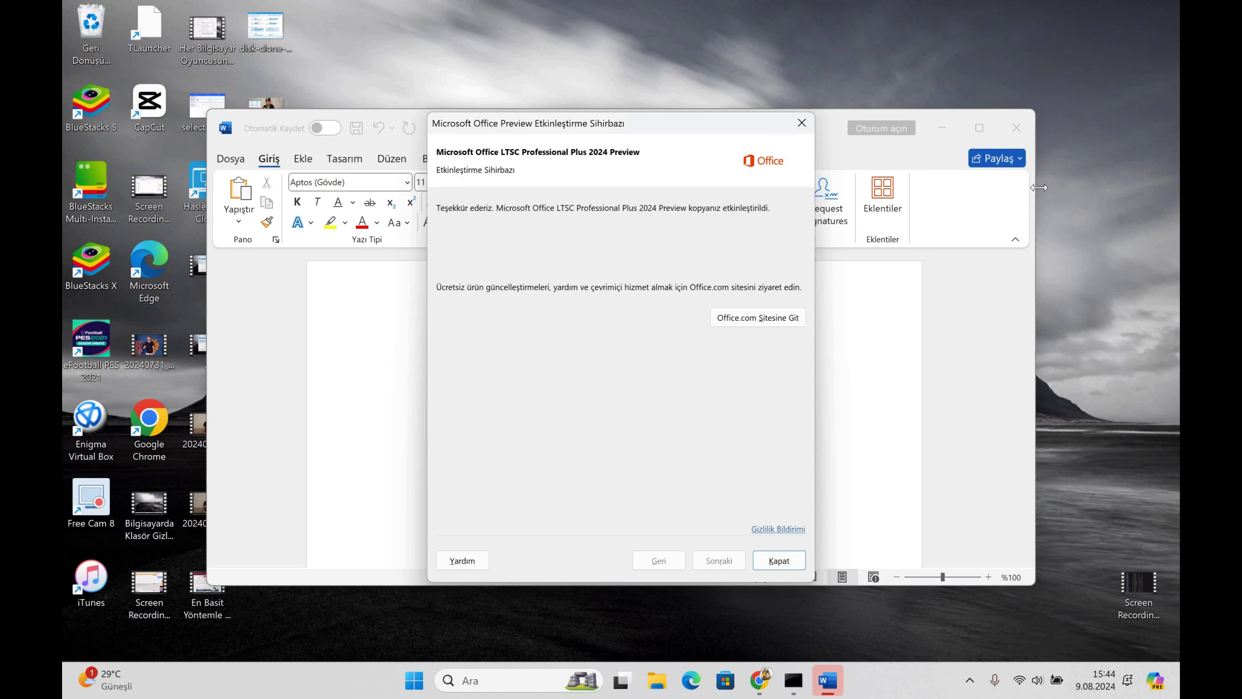
key(Return)
click(979, 127)
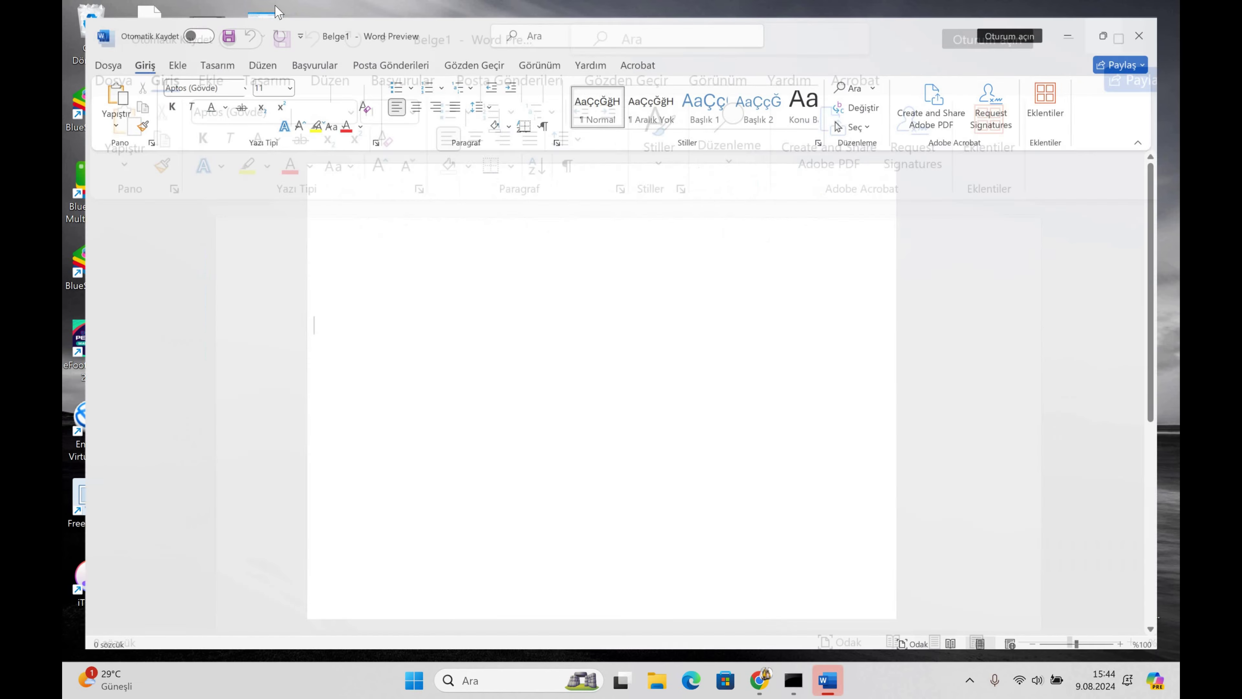
Look at Word's general options, check the product activation on the account page and close Word
key(alt+f)
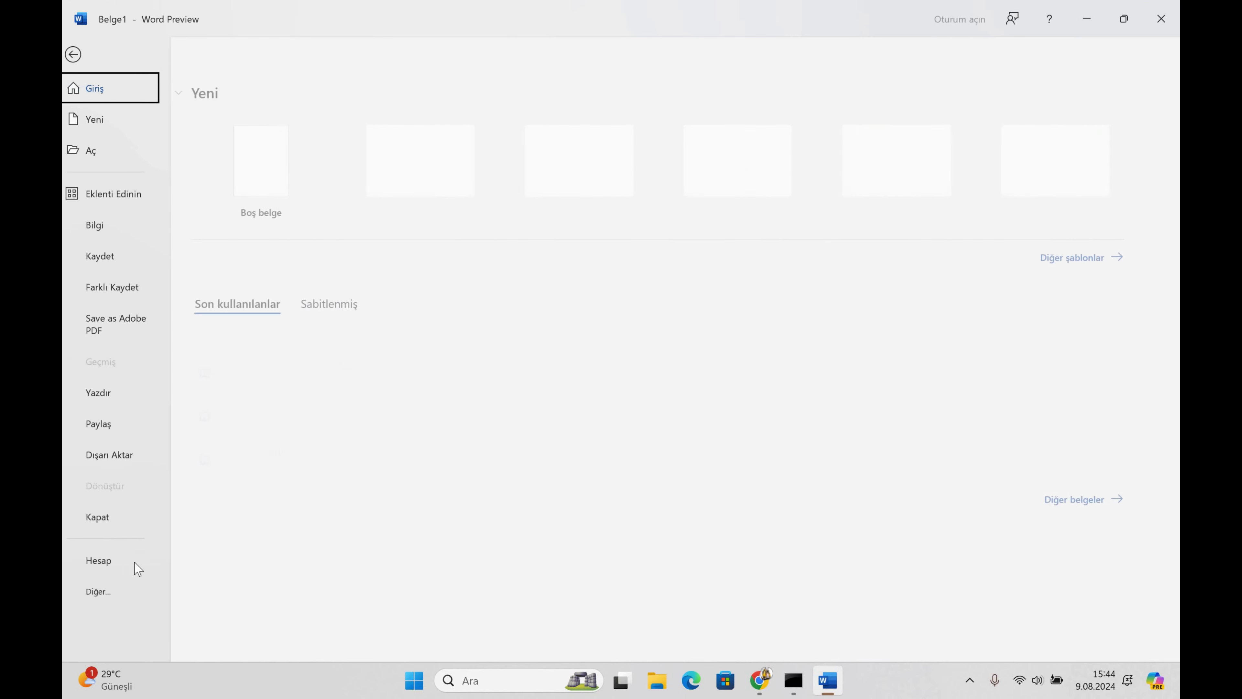
click(111, 593)
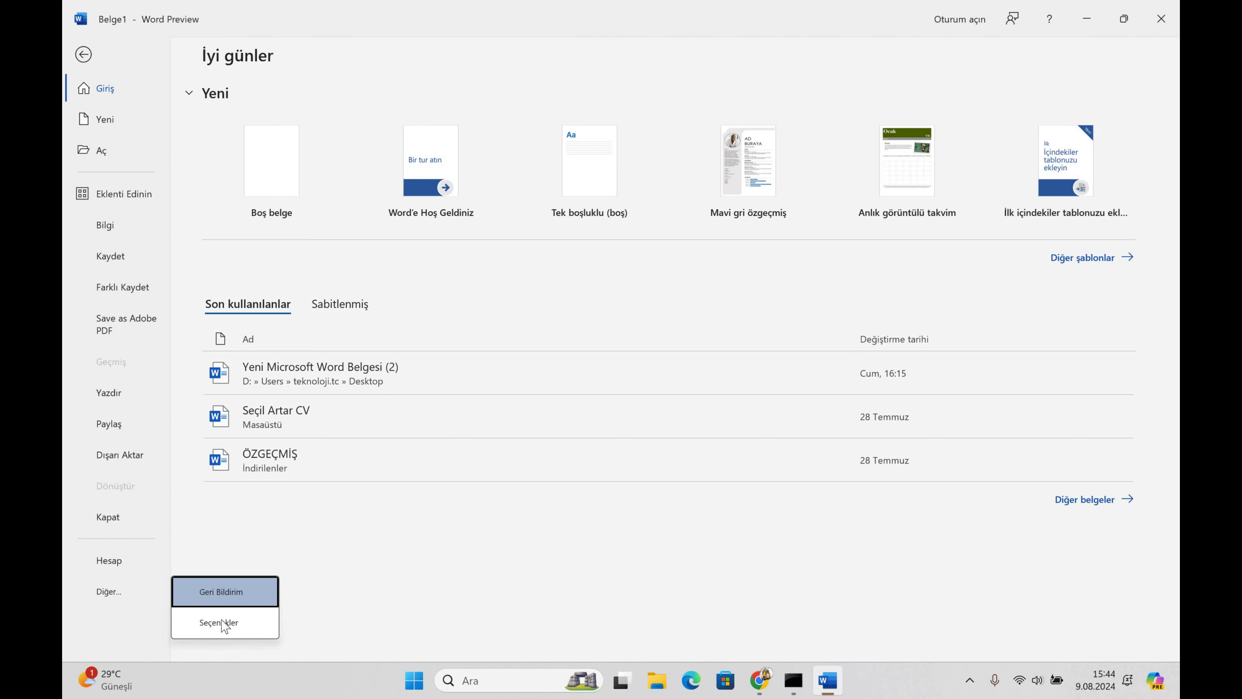
click(195, 624)
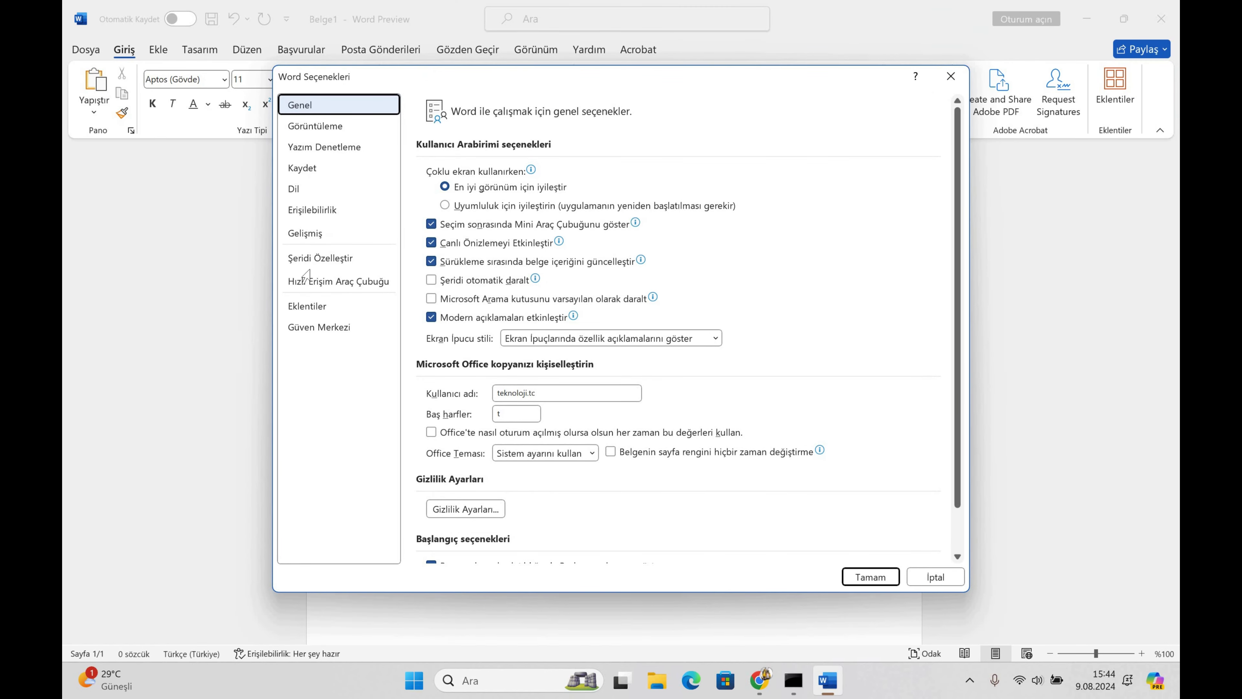
click(917, 563)
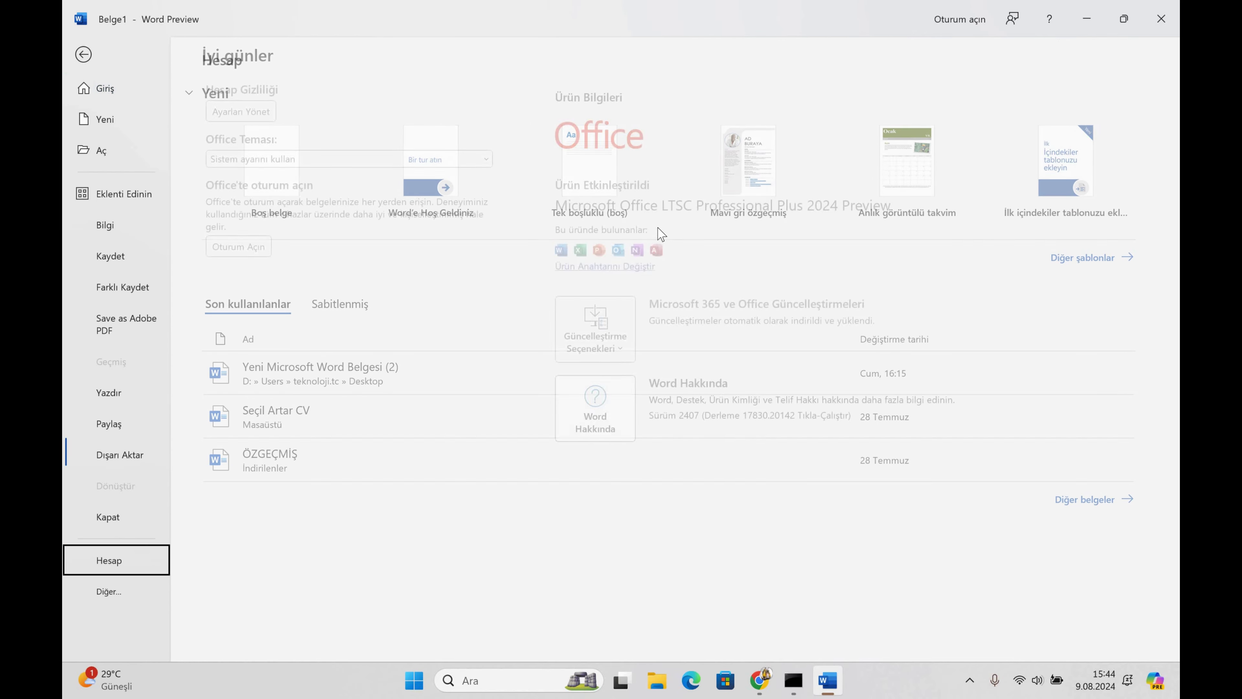
key(Escape)
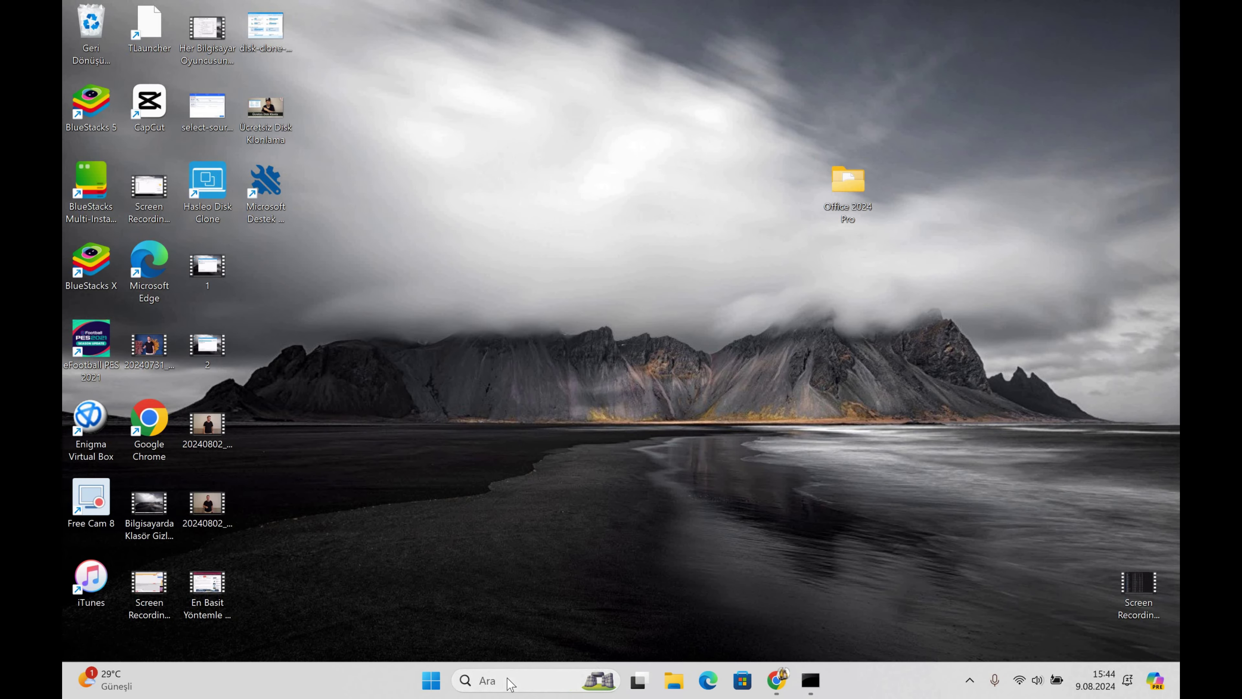
Search Windows for excel, launch Excel and check the product activation on its account page
click(514, 680)
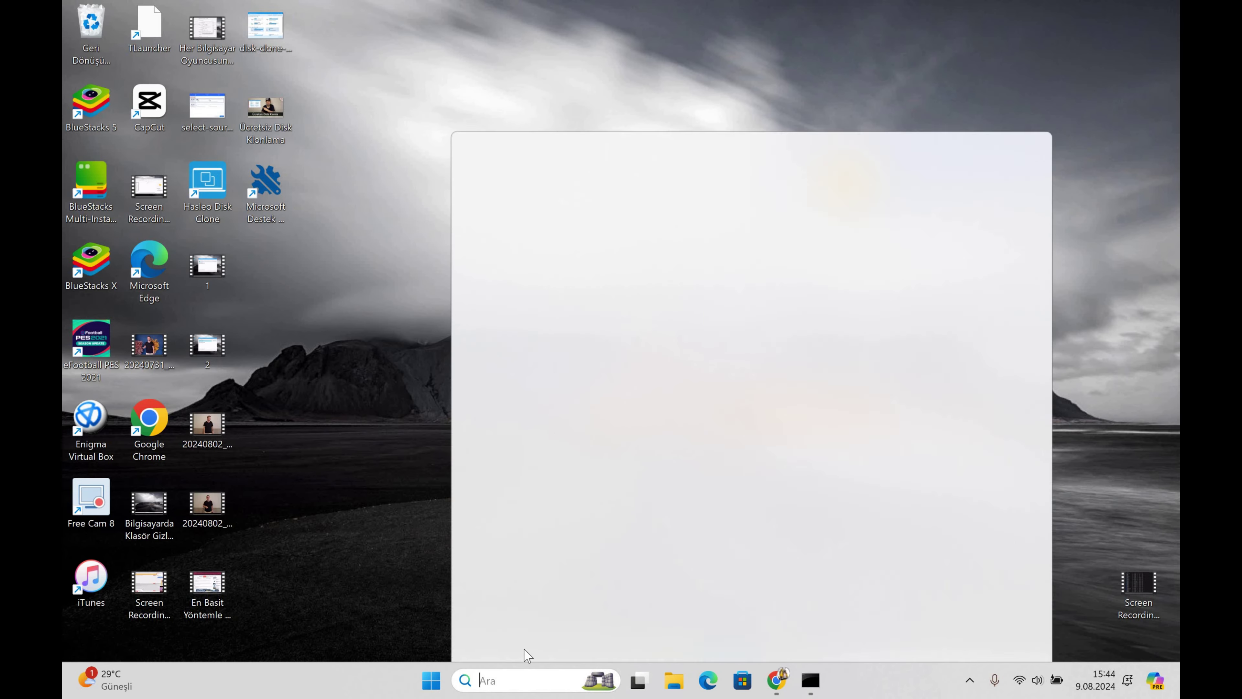
text(excel)
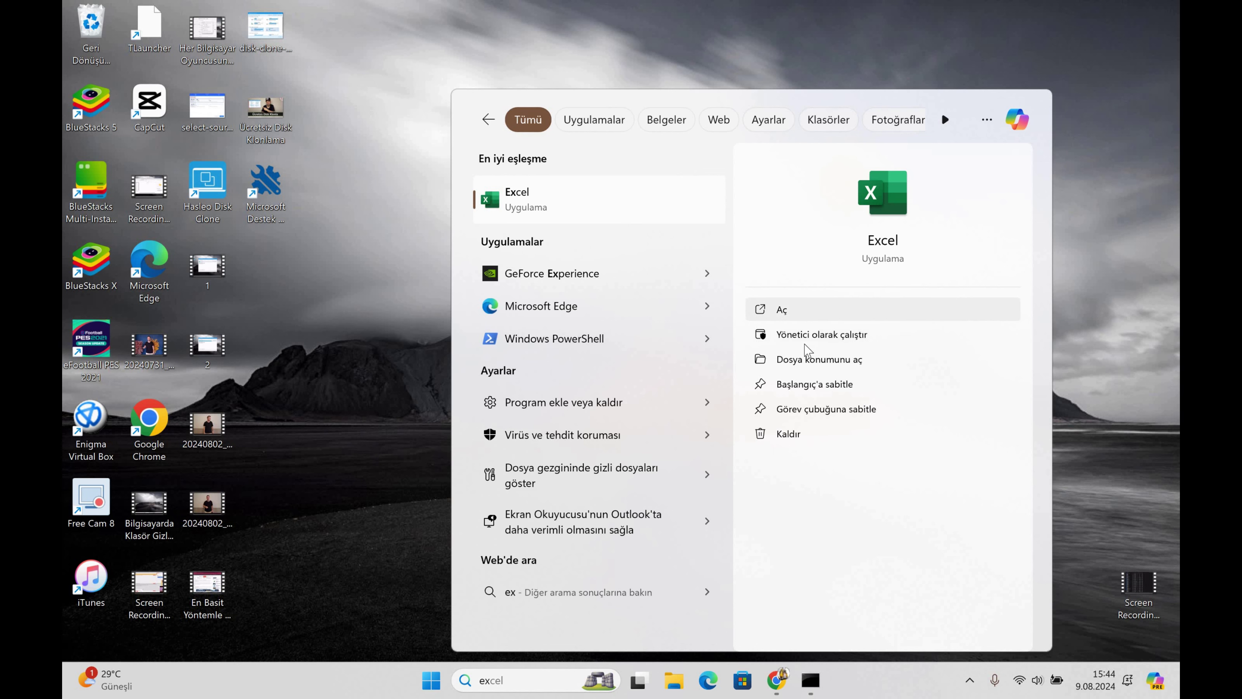
key(Escape)
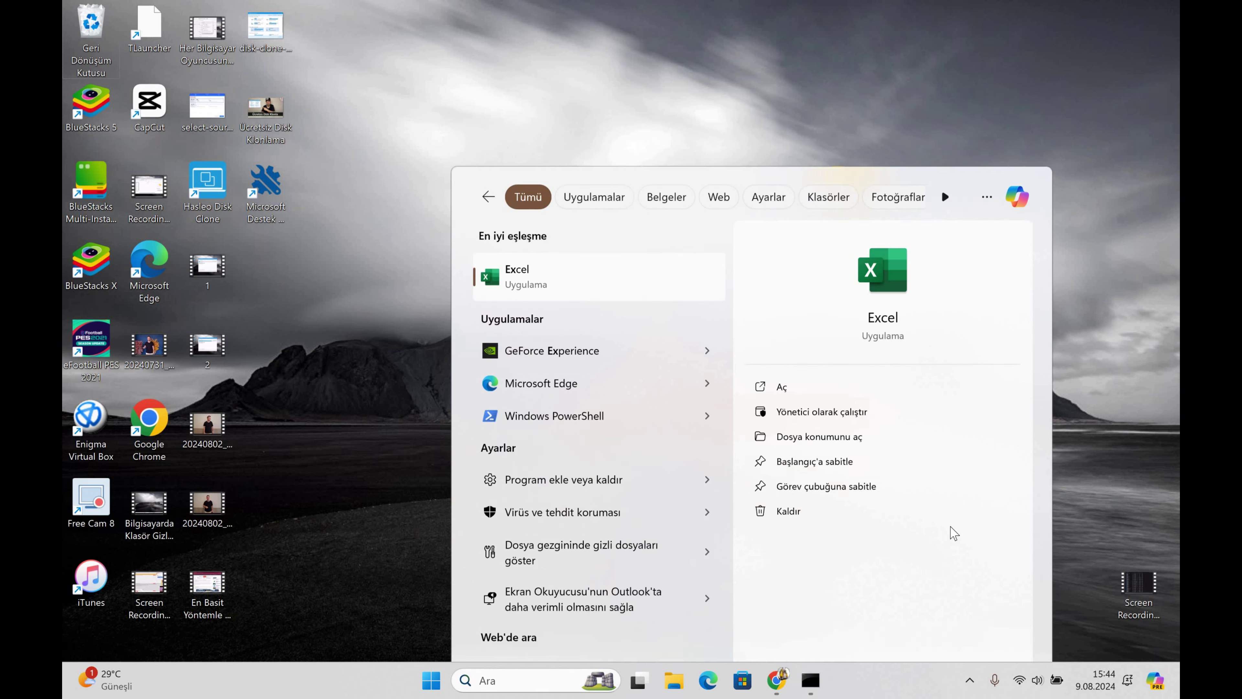
right_click(949, 278)
right_click(665, 202)
click(704, 269)
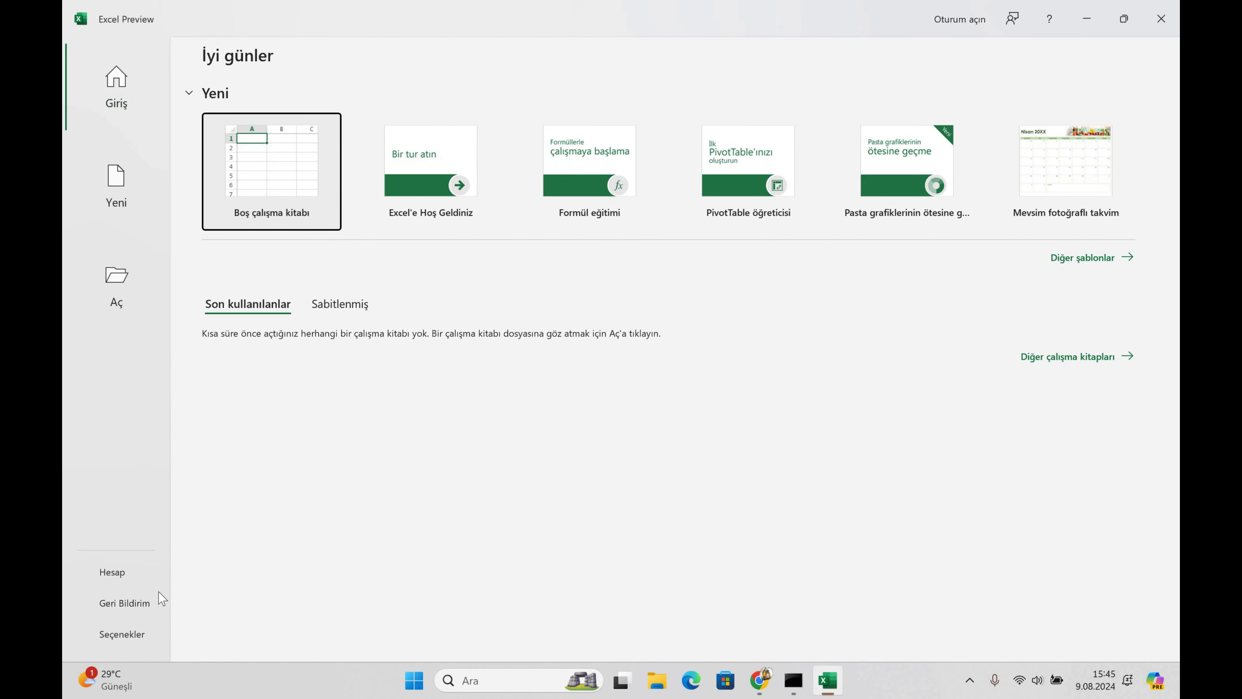
click(126, 570)
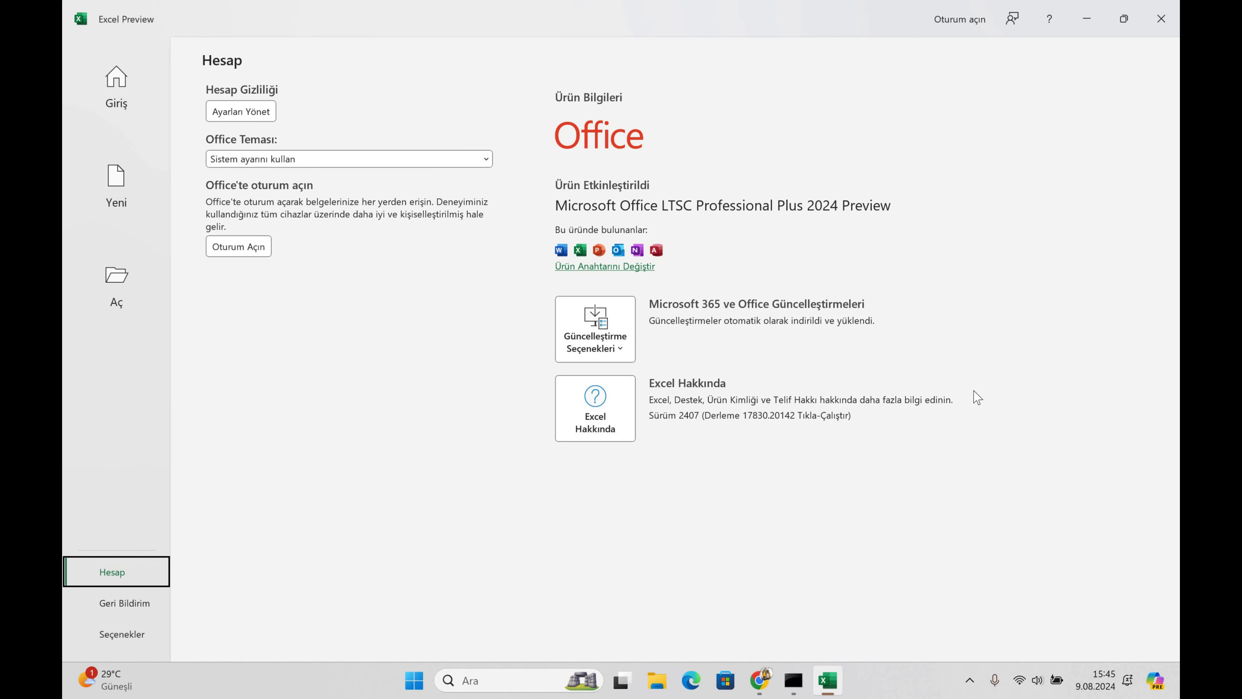
Close Excel and move the Office 2024 Pro folder from the desktop to the Recycle Bin
click(1165, 20)
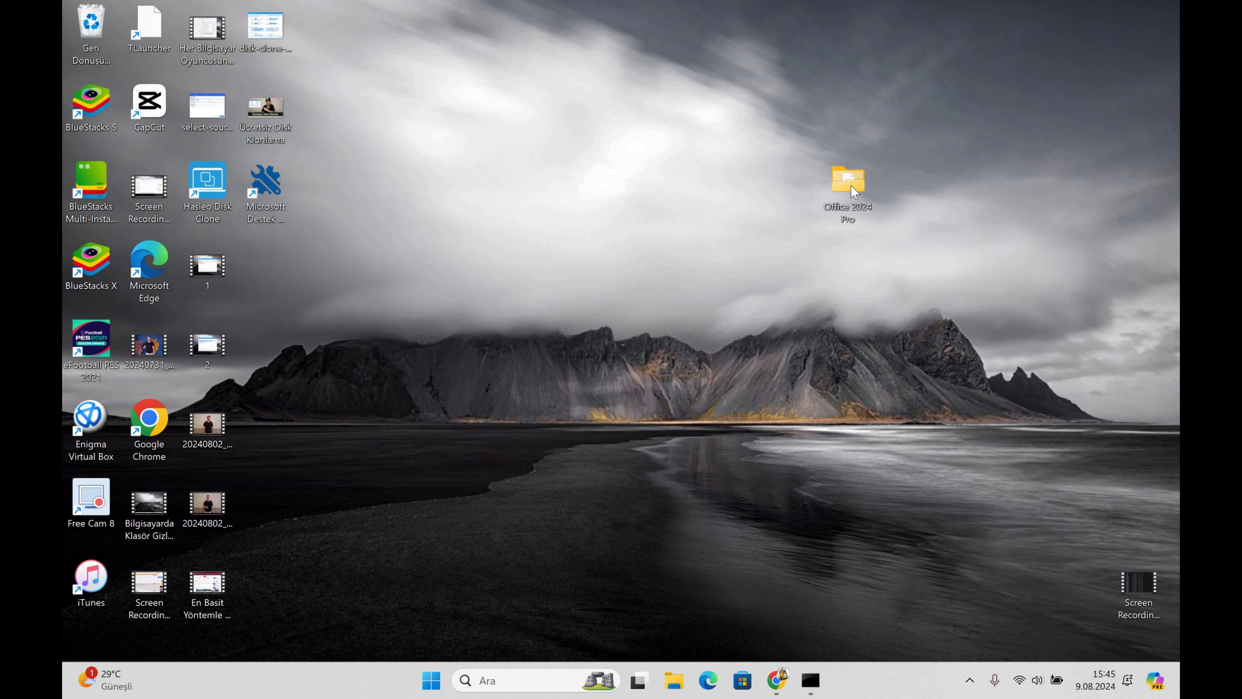
mouse_move(852, 187)
mouse_down()
mouse_move(243, 153)
mouse_move(93, 22)
mouse_up()
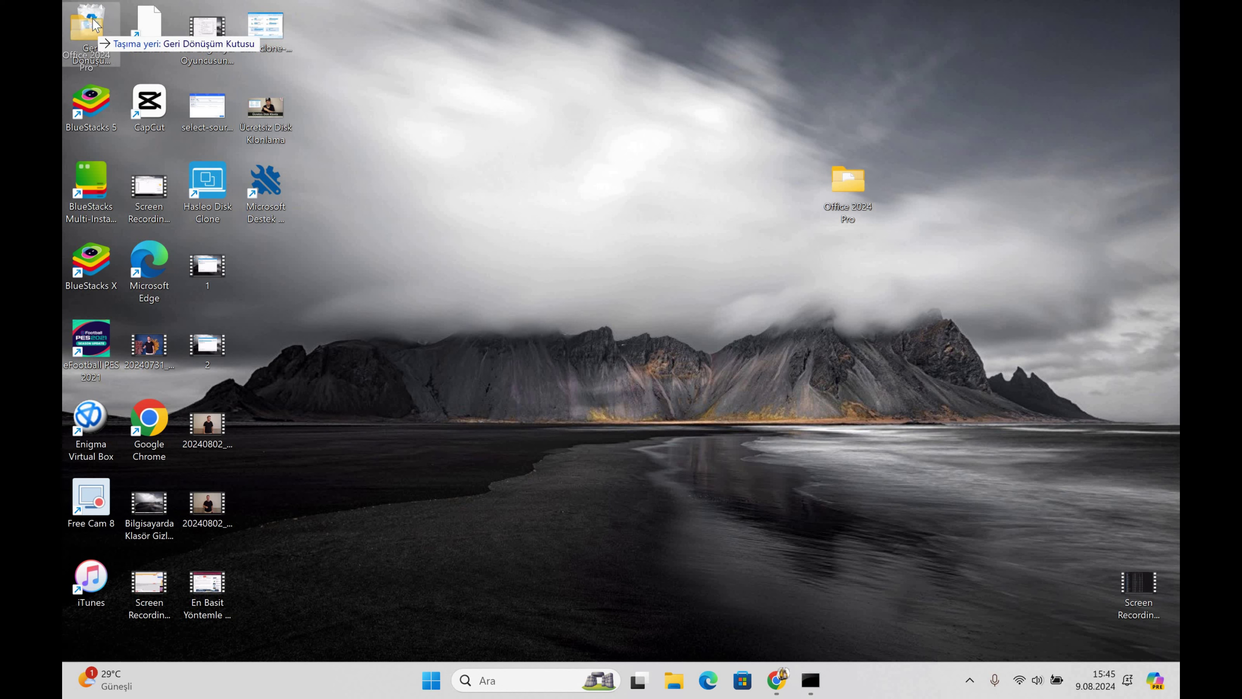